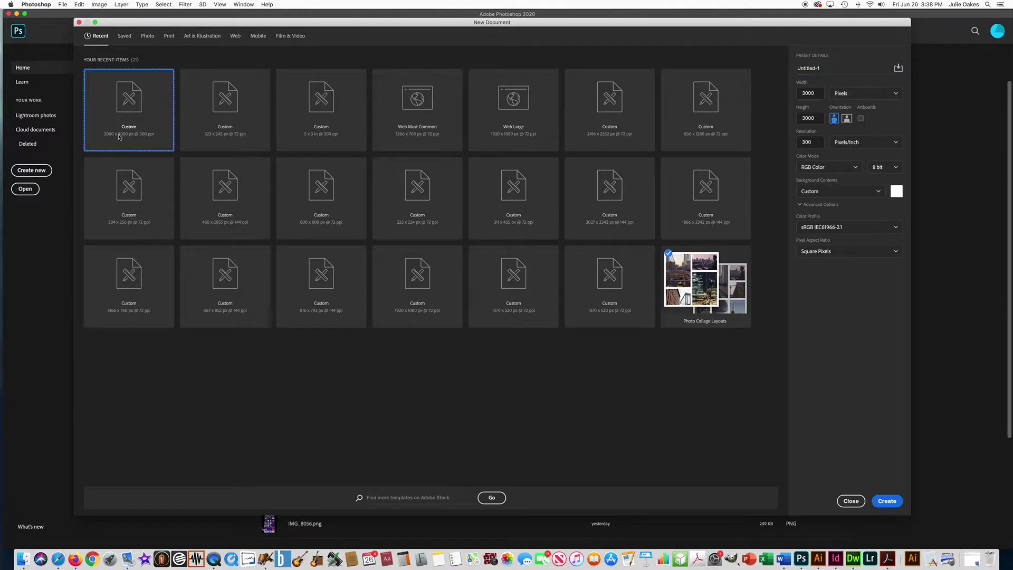
Choose the print document presets and set the new document's size to 5 inches wide by 3 inches high
click(167, 36)
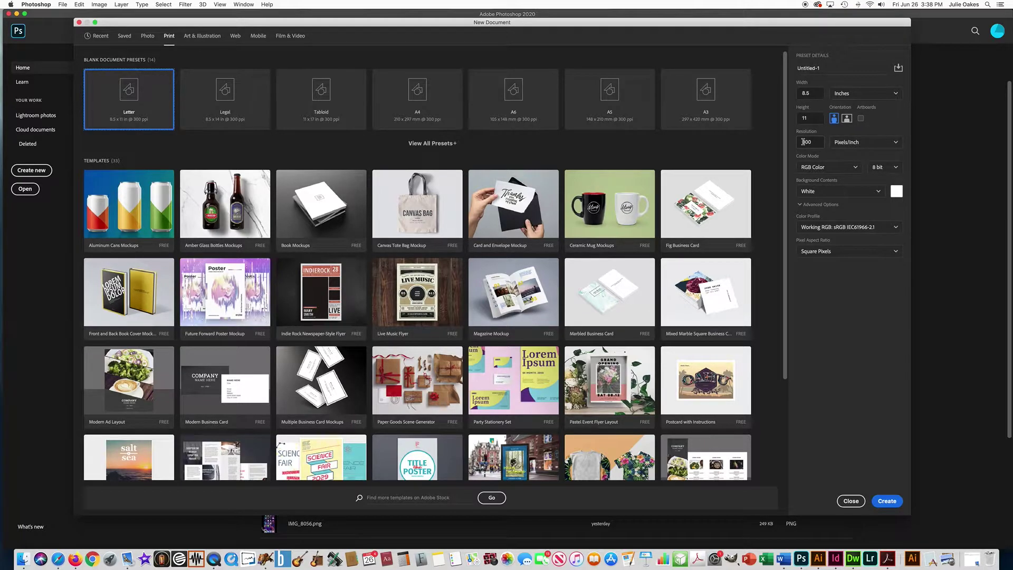
double_click(807, 93)
text(5)
click(841, 94)
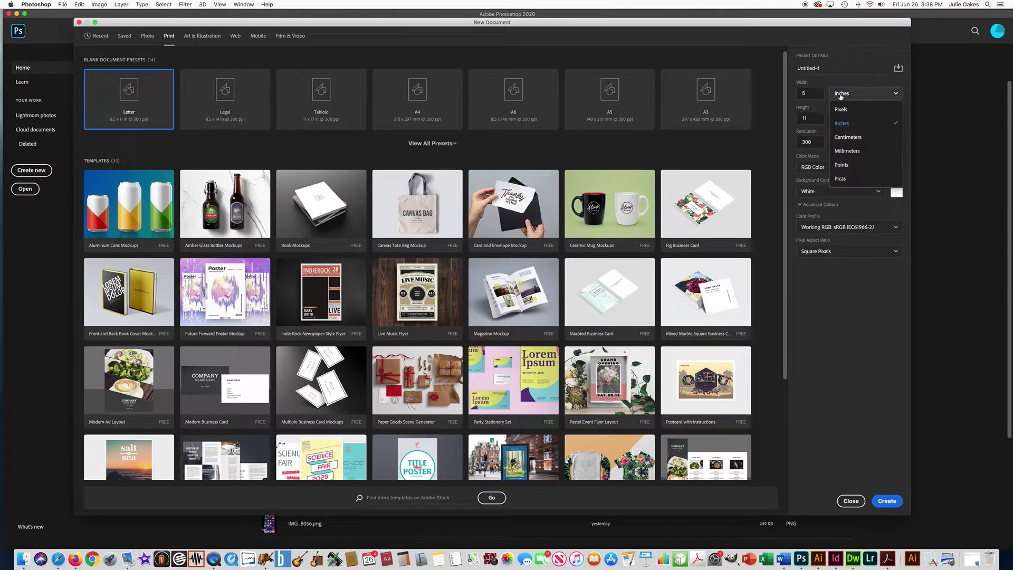
key(Escape)
double_click(802, 117)
text(3)
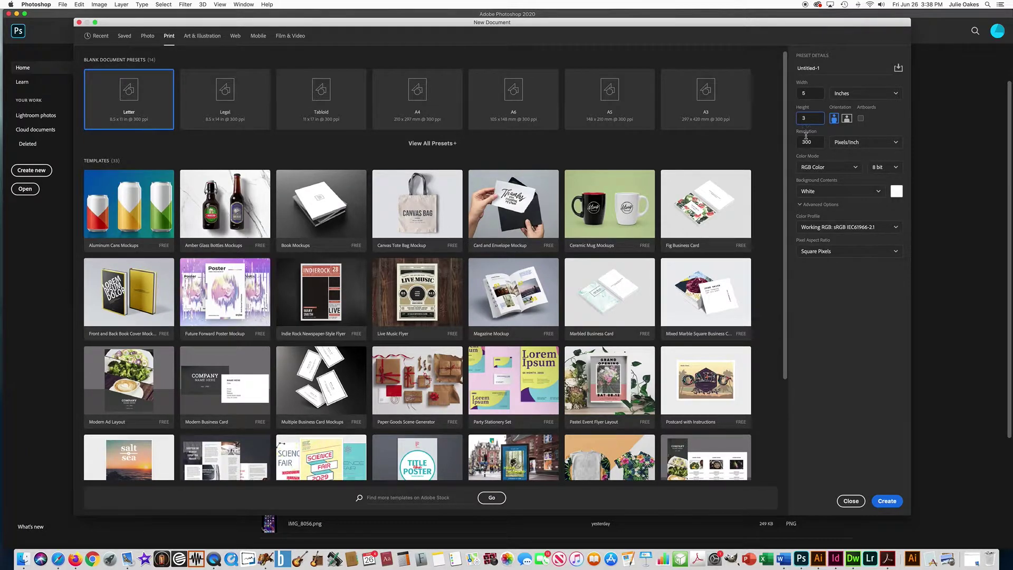
Set the color mode to CMYK Color, name the document with the author's name plus "-CMYK", and create it
click(806, 168)
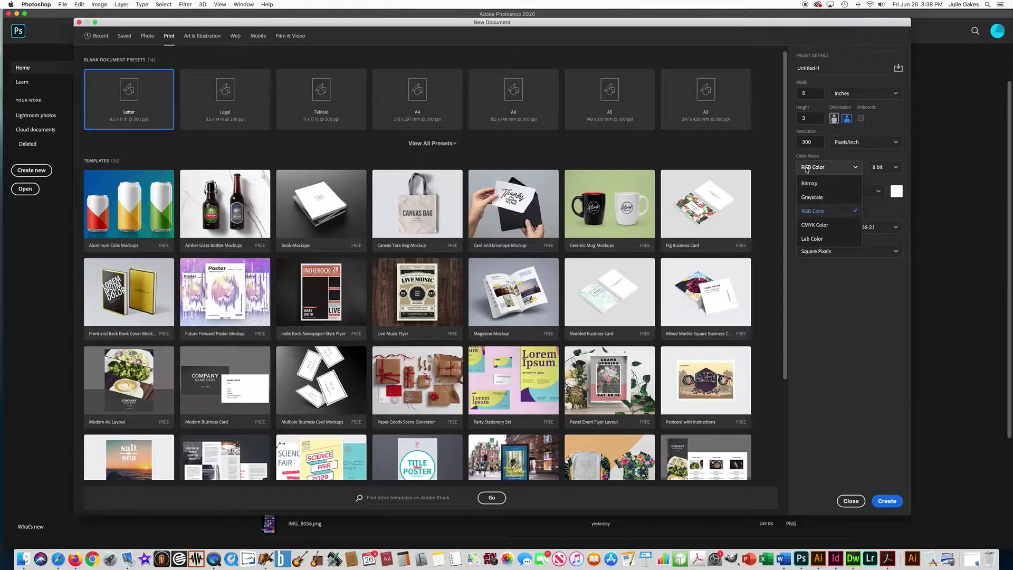
click(814, 224)
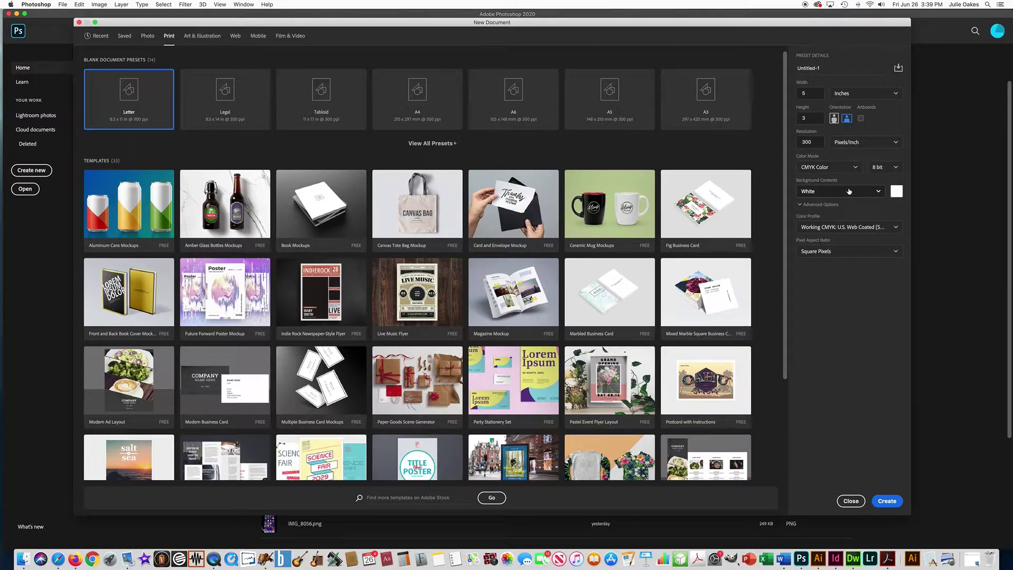
click(811, 66)
text(MrsOakes-CMYK)
click(890, 499)
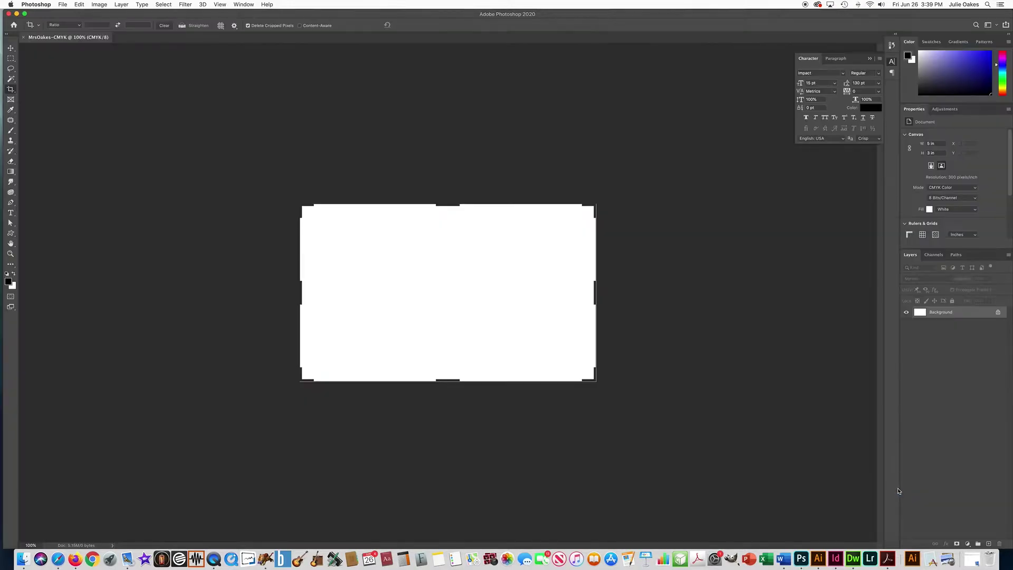
Add a text layer containing the letter "C" in the upper-left area of the white canvas
click(9, 48)
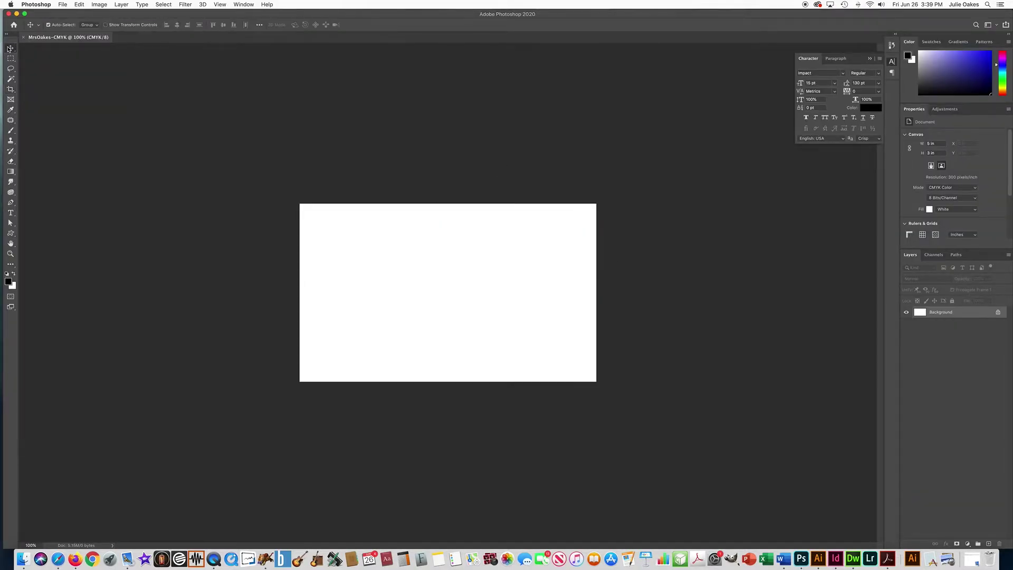
key(super+equal)
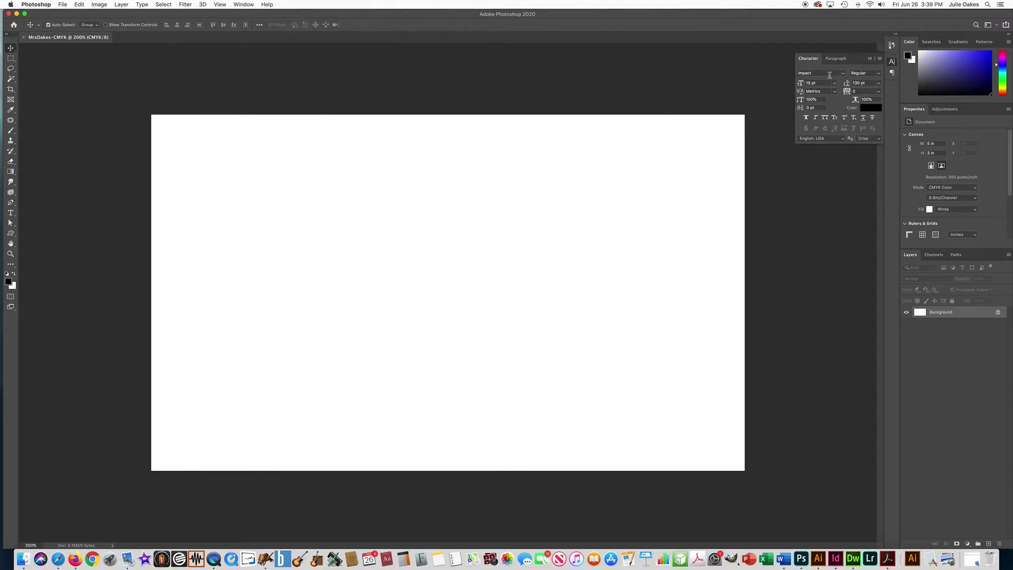
click(240, 5)
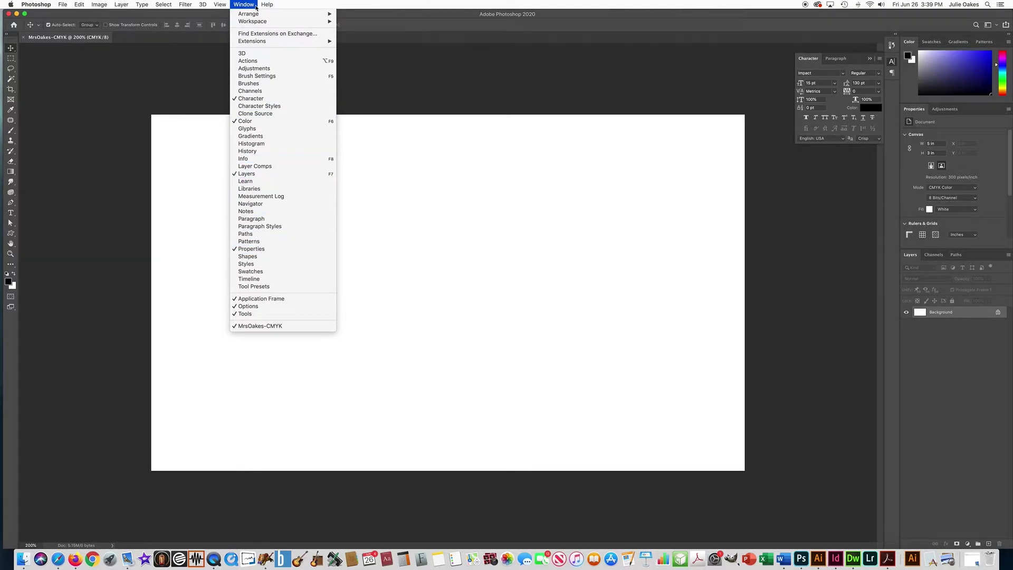
click(251, 5)
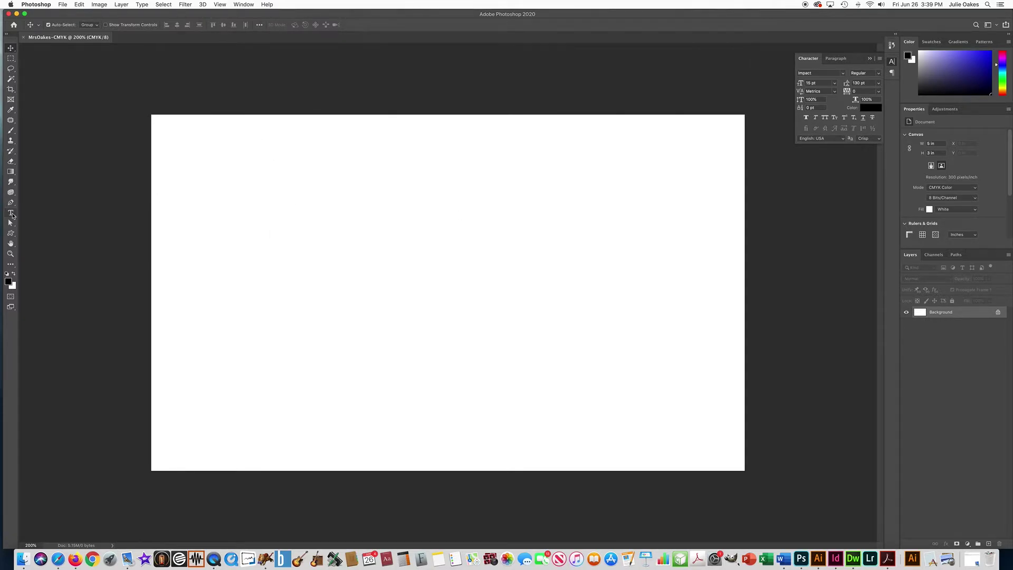
click(10, 213)
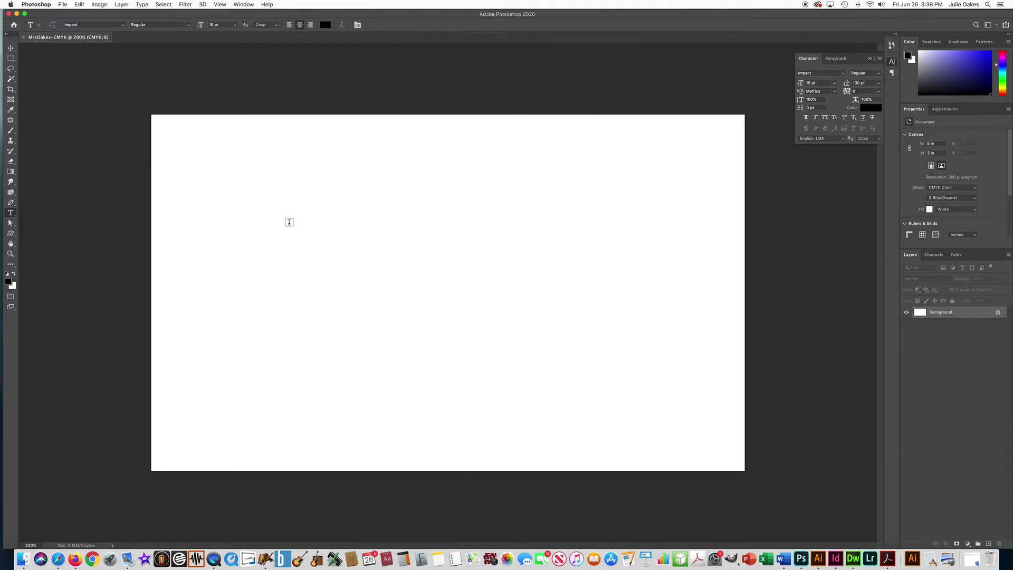
click(313, 229)
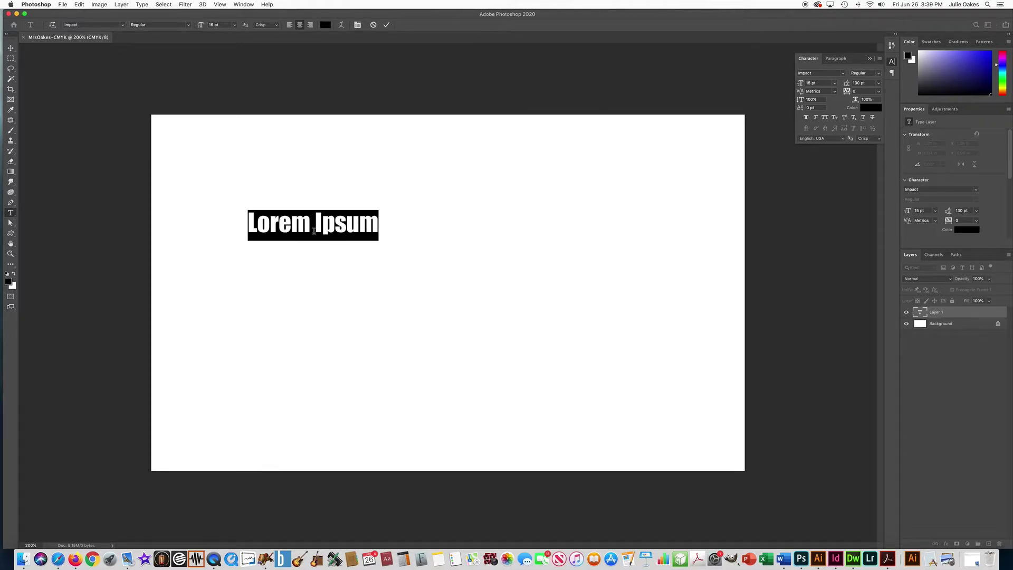
text(C)
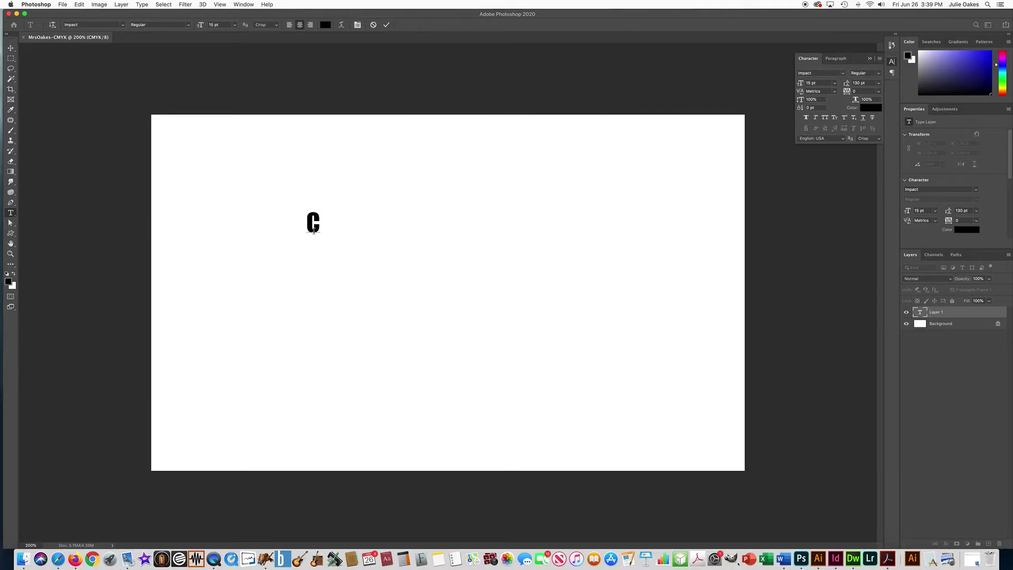
click(388, 25)
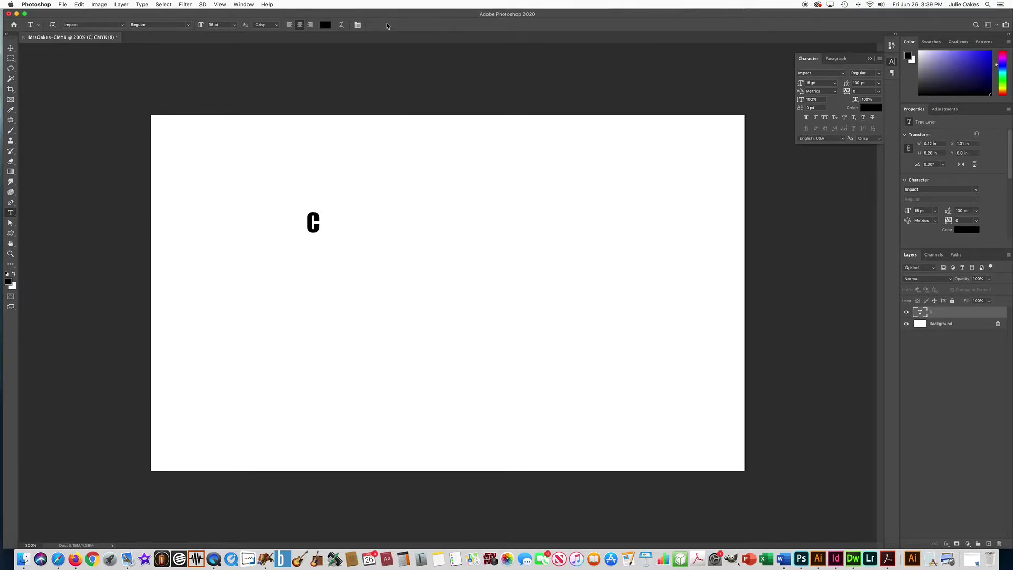
Set the font size of the letter C to 75 pt
click(806, 74)
click(820, 83)
key(Return)
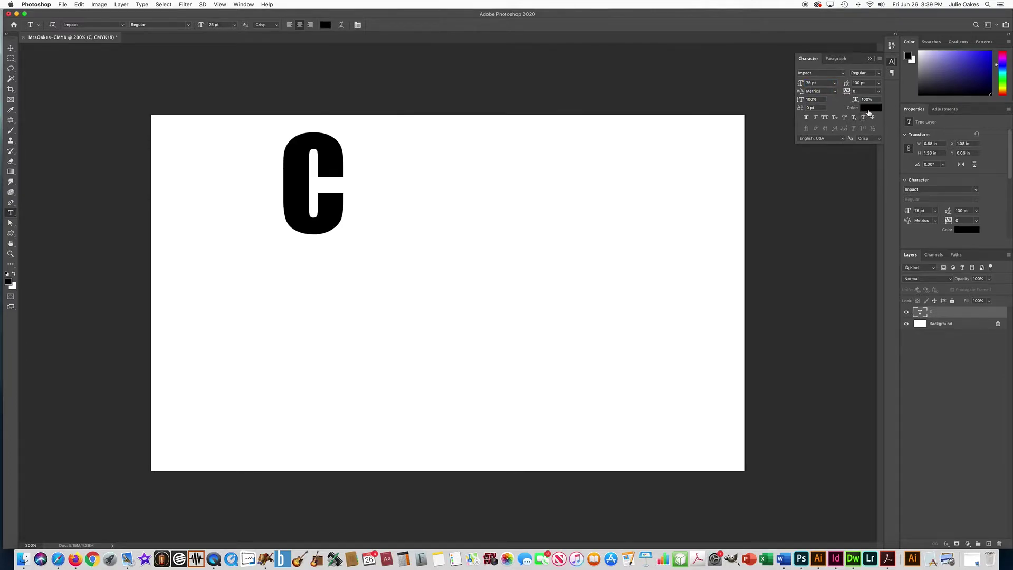
Color the letter C pure cyan with CMYK values C 100, M 0, Y 0, K 0
click(872, 108)
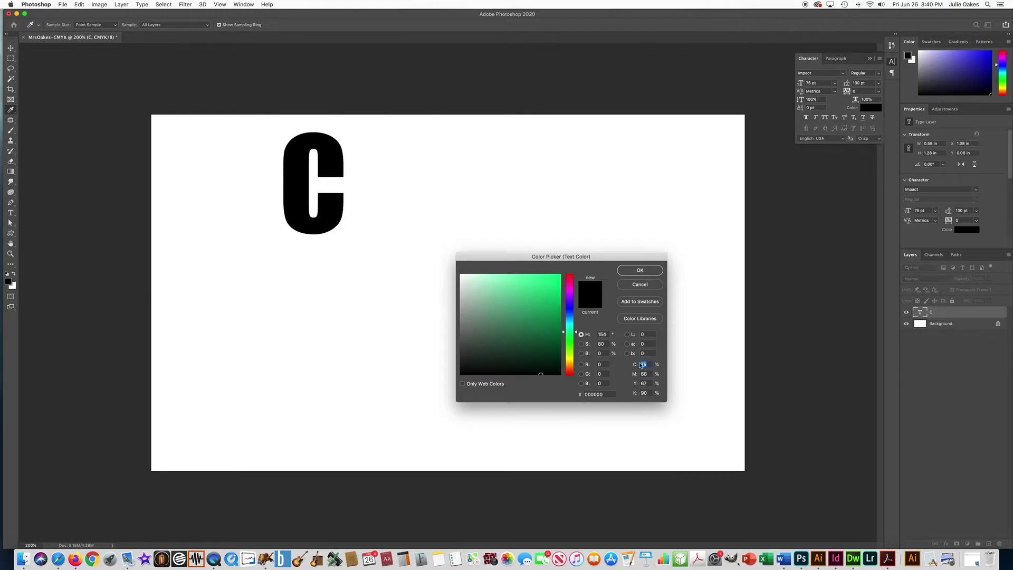
text(100)
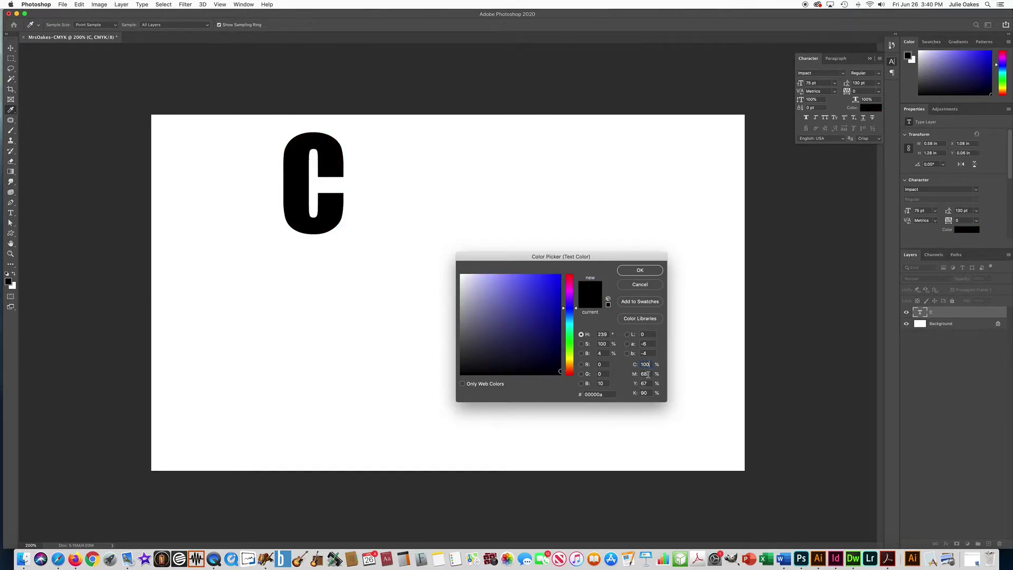
key(Tab)
text(0)
key(Tab)
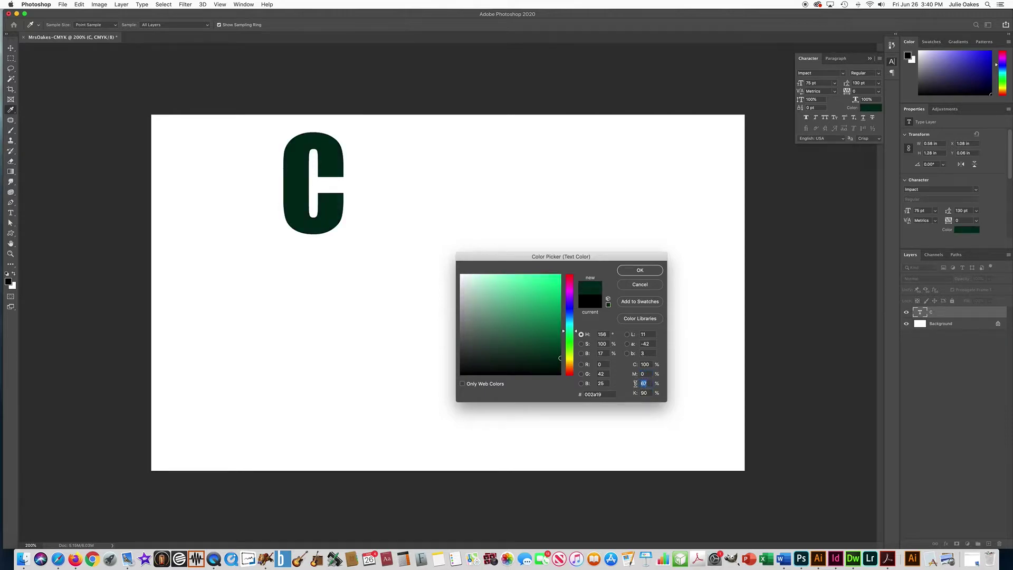
text(0)
key(Tab)
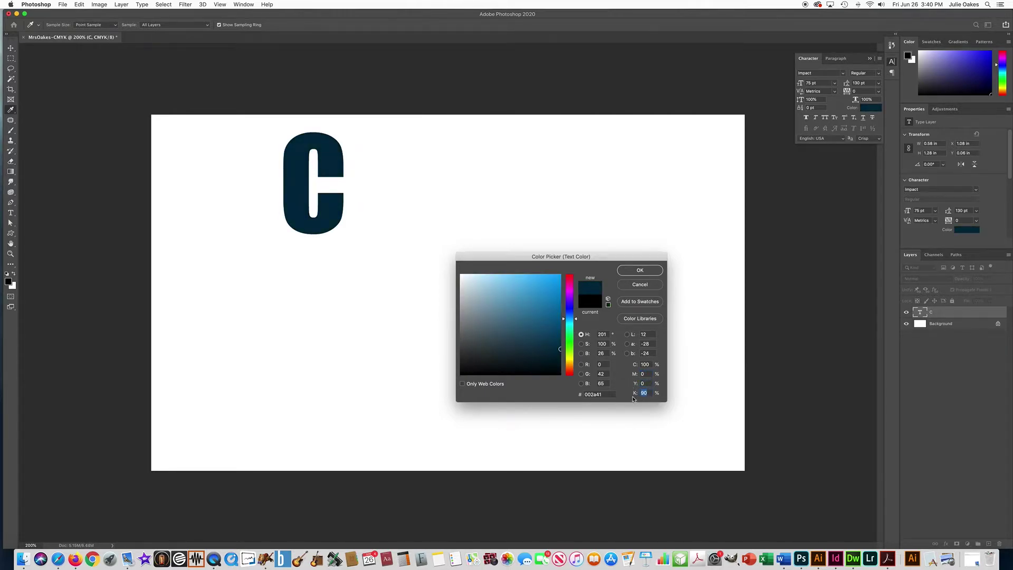
text(0)
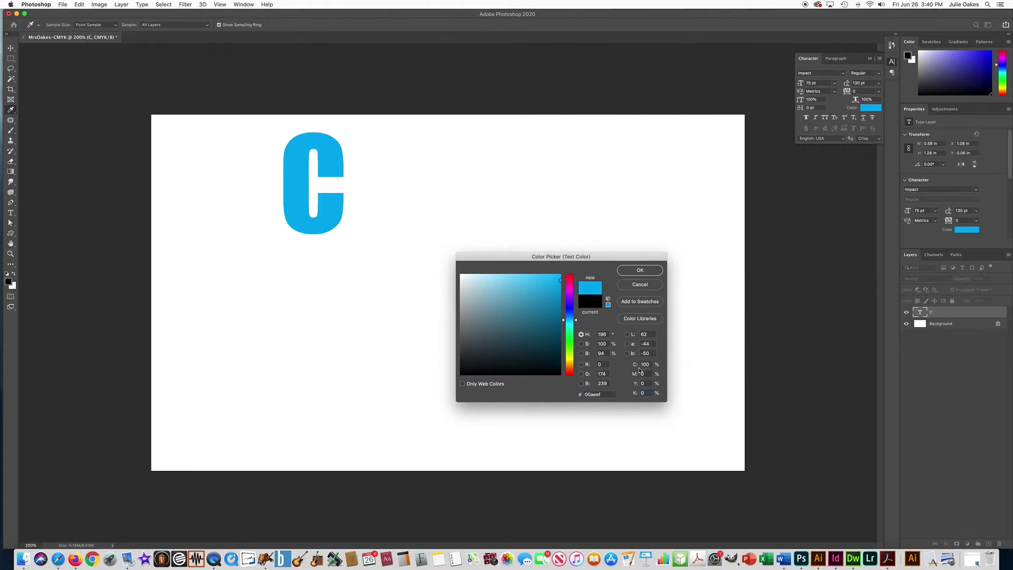
click(637, 269)
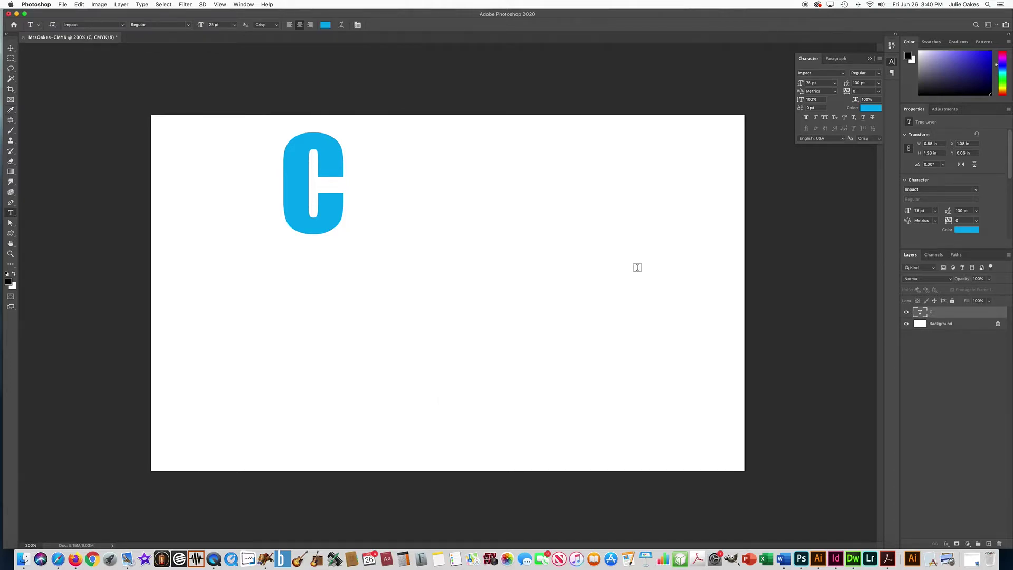
Move the C lower toward the canvas center and add a separate letter "M" lined up just right of it
click(11, 48)
drag(314, 229, 347, 287)
click(10, 214)
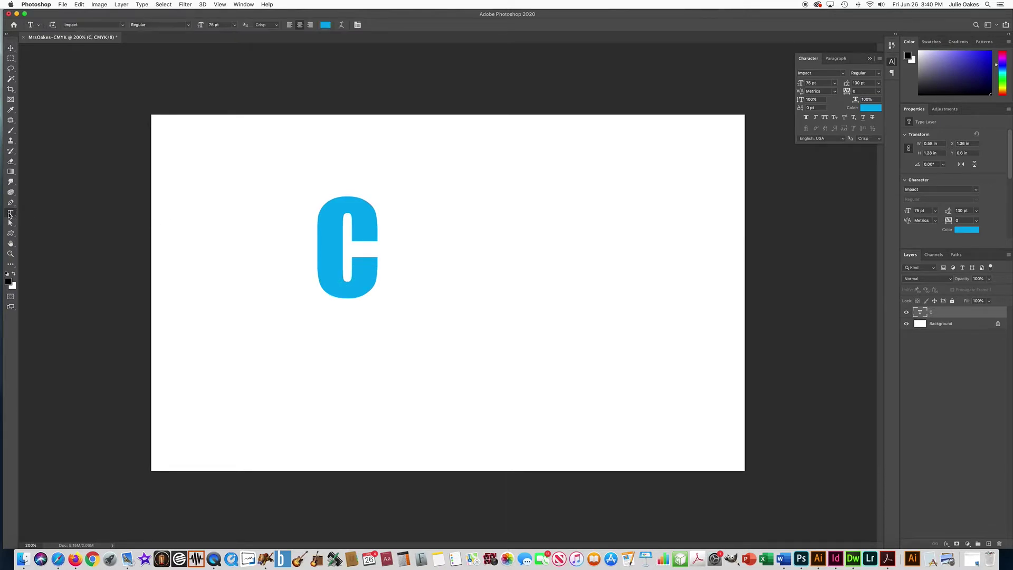
click(413, 299)
text(M)
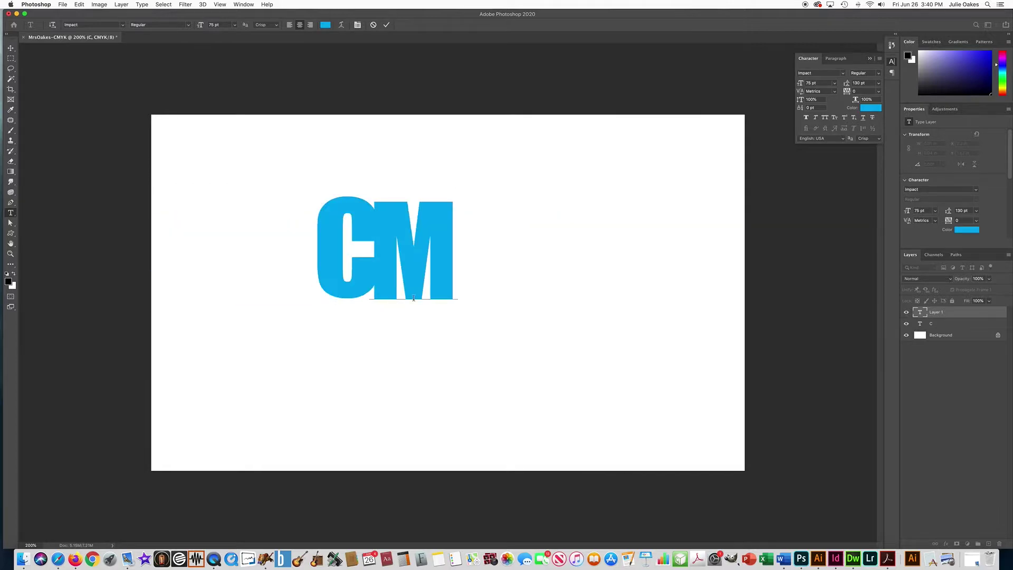
click(386, 25)
click(11, 48)
drag(410, 216, 416, 213)
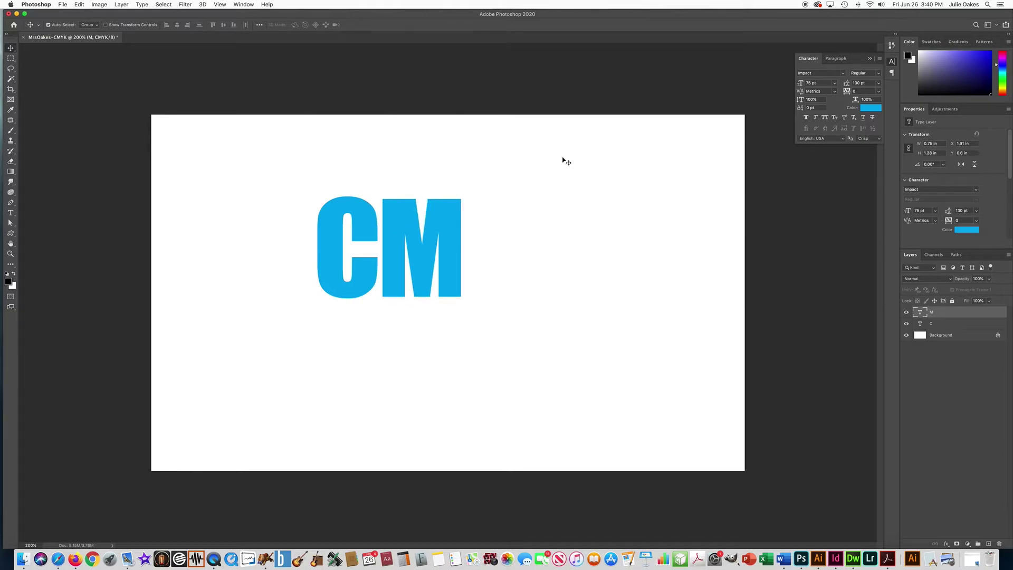
Color the letter M pure magenta by setting its cyan value to 0 and its magenta value to 100
click(870, 109)
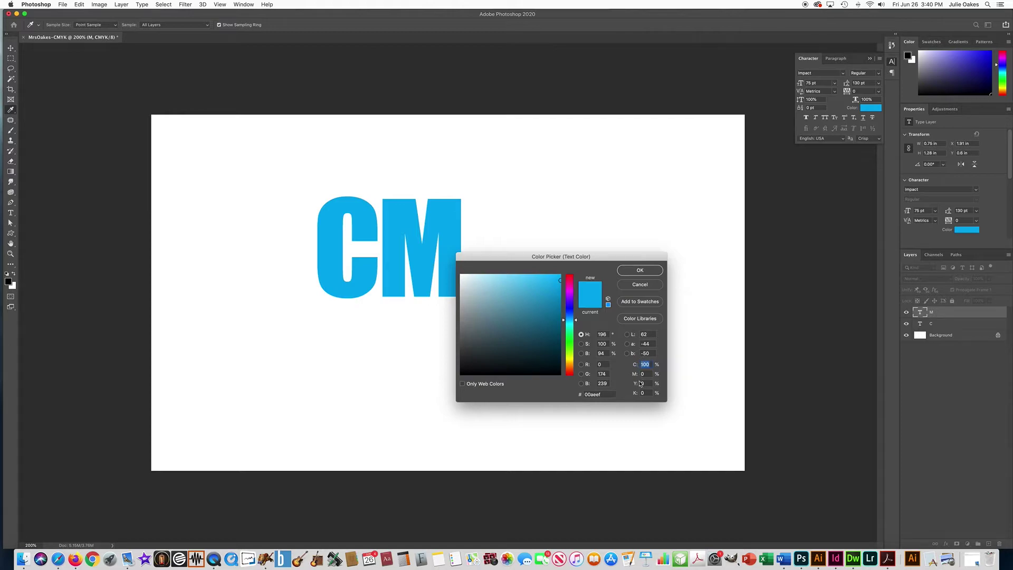
text(0)
click(645, 374)
text(100)
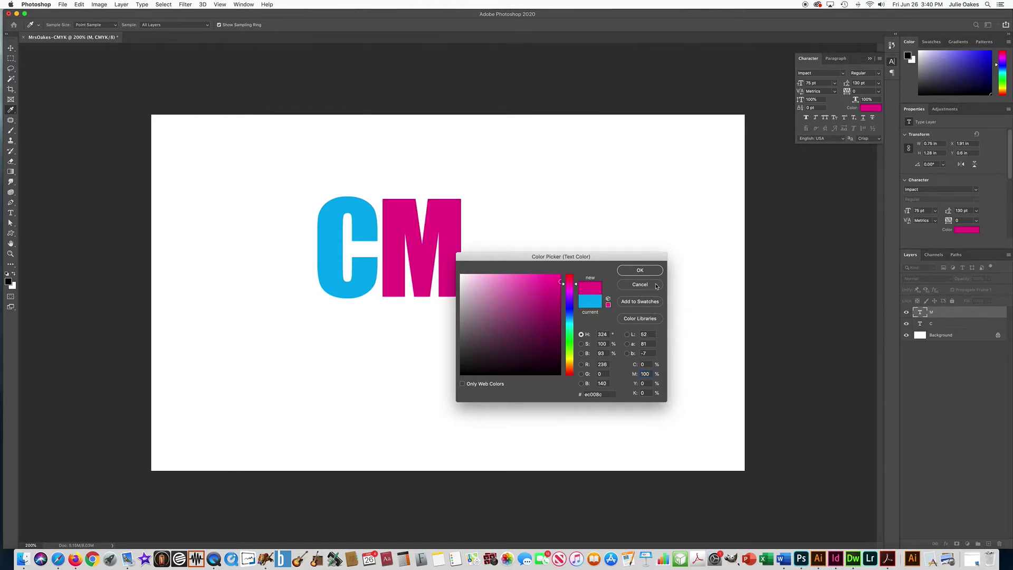
click(640, 270)
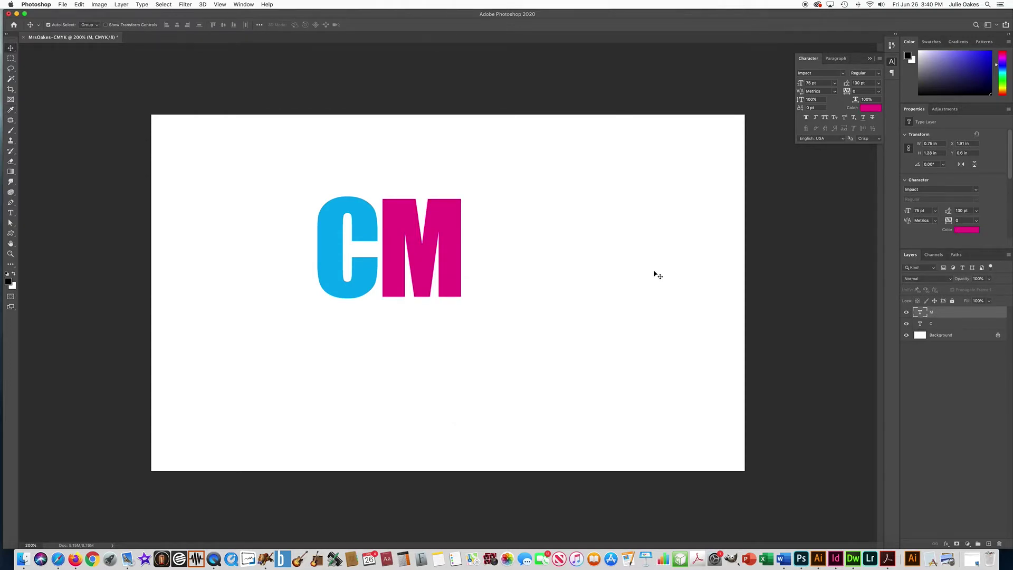
Add a separate letter "Y" text layer and line it up just right of the M
click(11, 213)
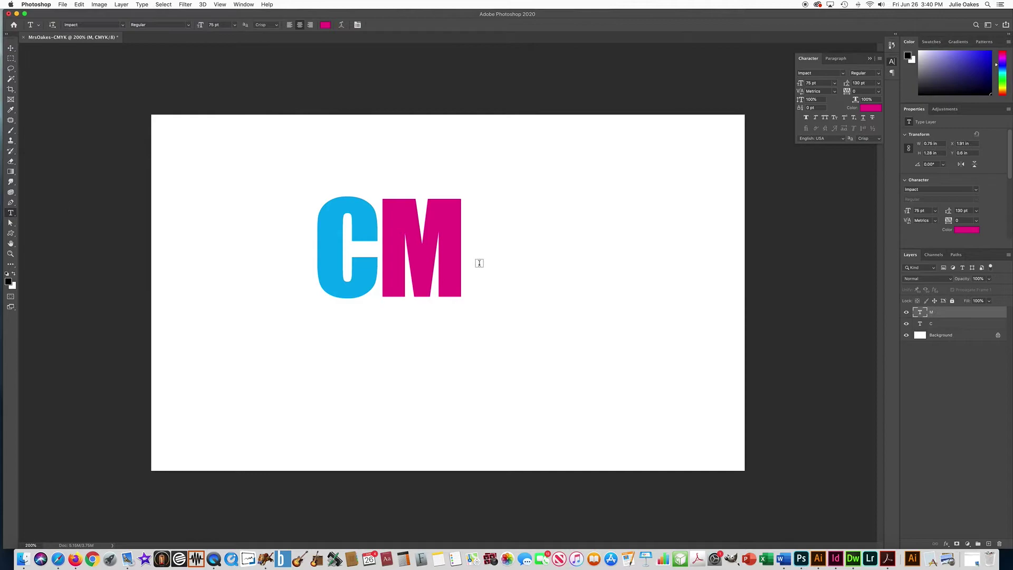
click(504, 282)
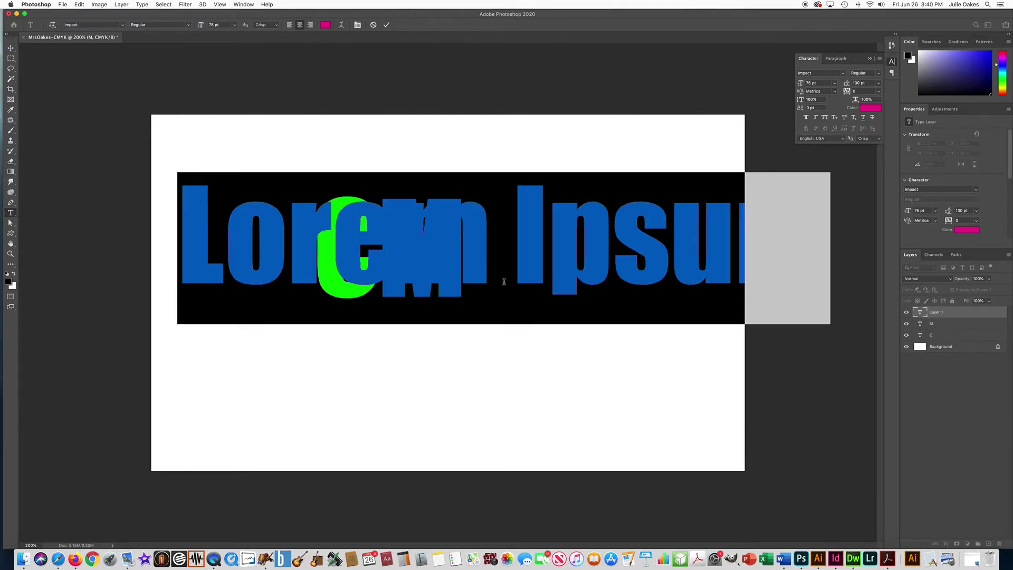
text(Y)
click(384, 26)
key(v)
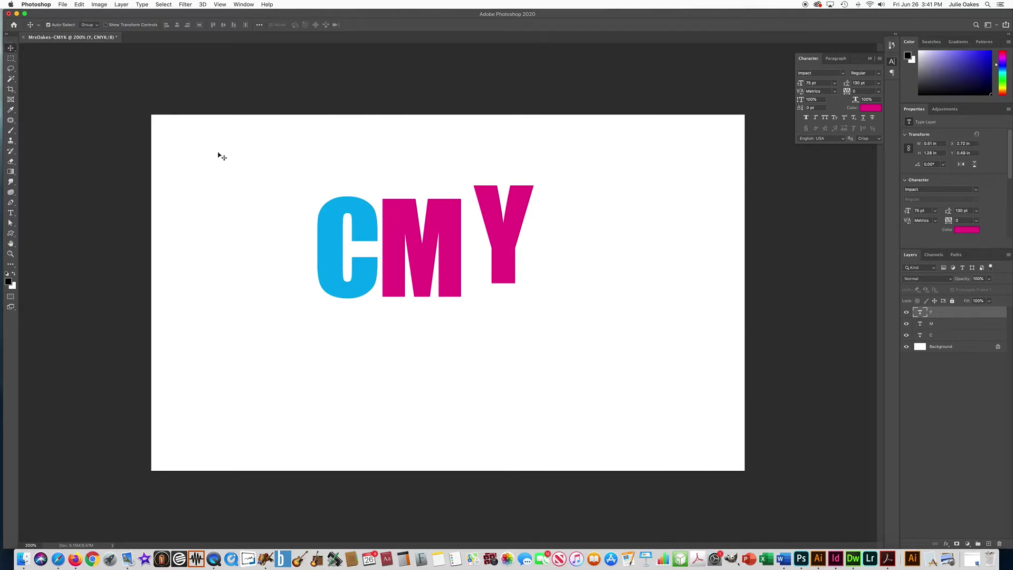
drag(480, 217, 473, 229)
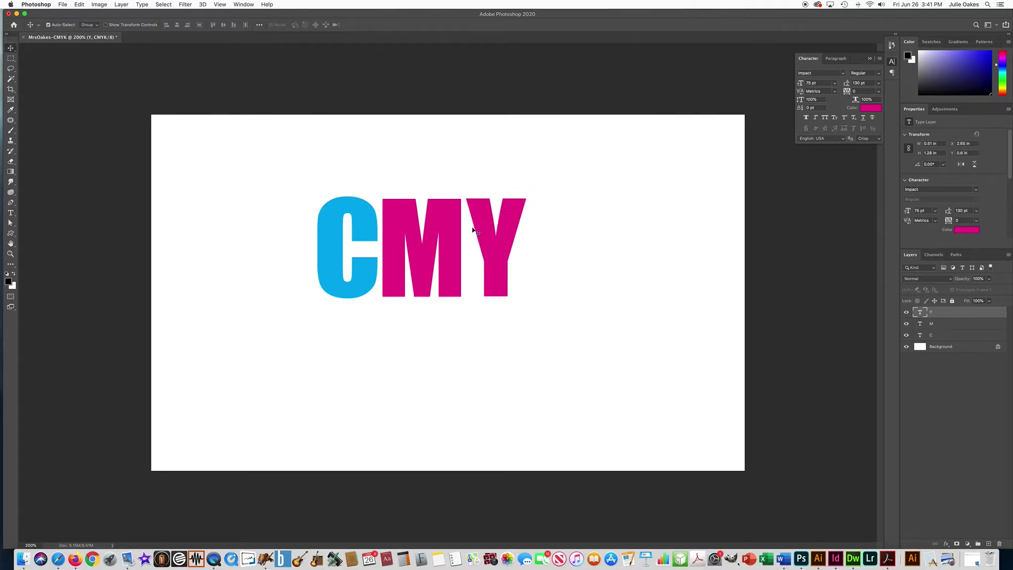
Color the letter Y pure yellow by setting its magenta value to 0 and its yellow value to 100
click(962, 231)
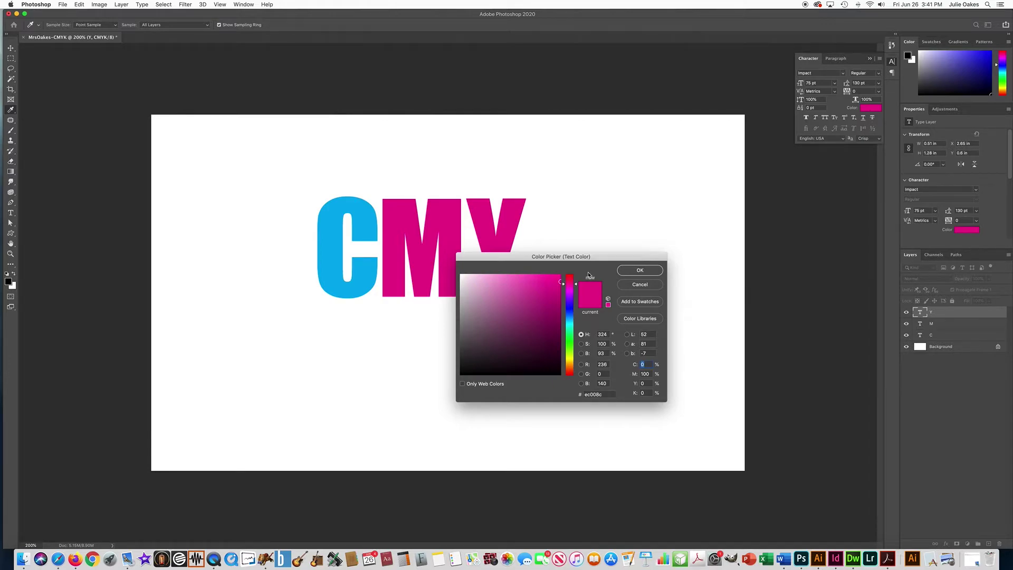
click(644, 373)
text(0)
key(Tab)
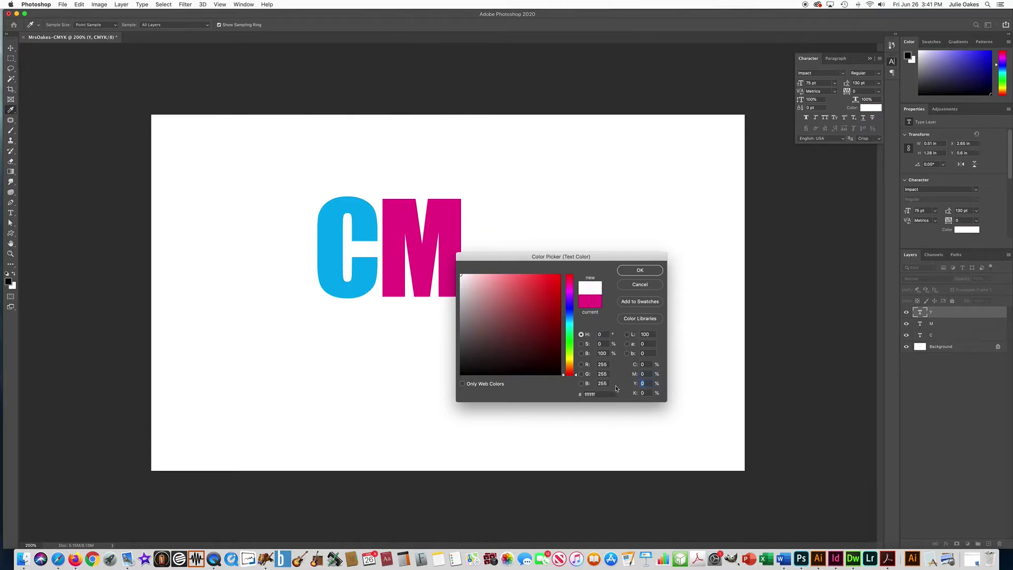
text(100)
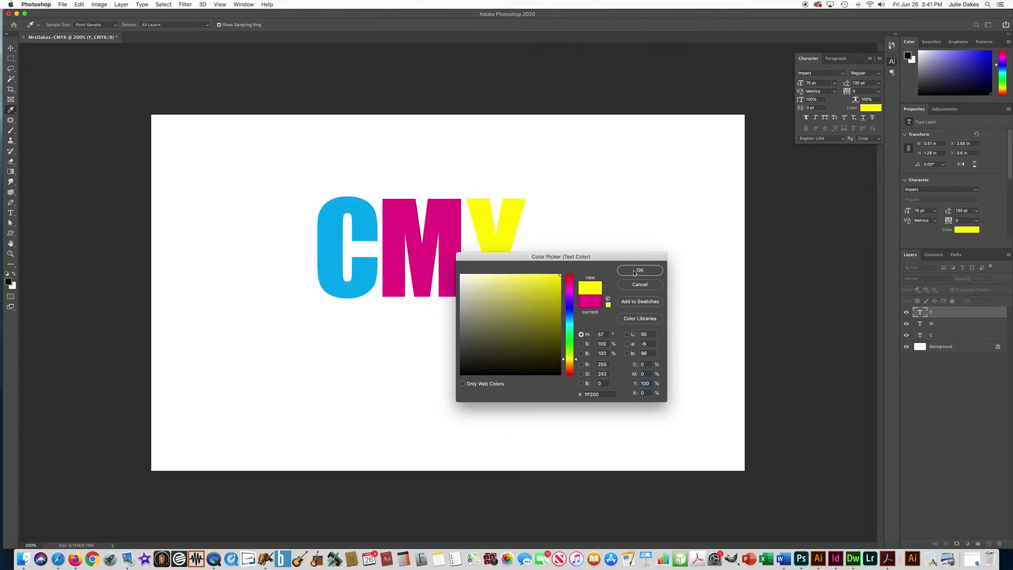
click(634, 271)
Add a separate letter "K" text layer and line it up just right of the Y
click(11, 213)
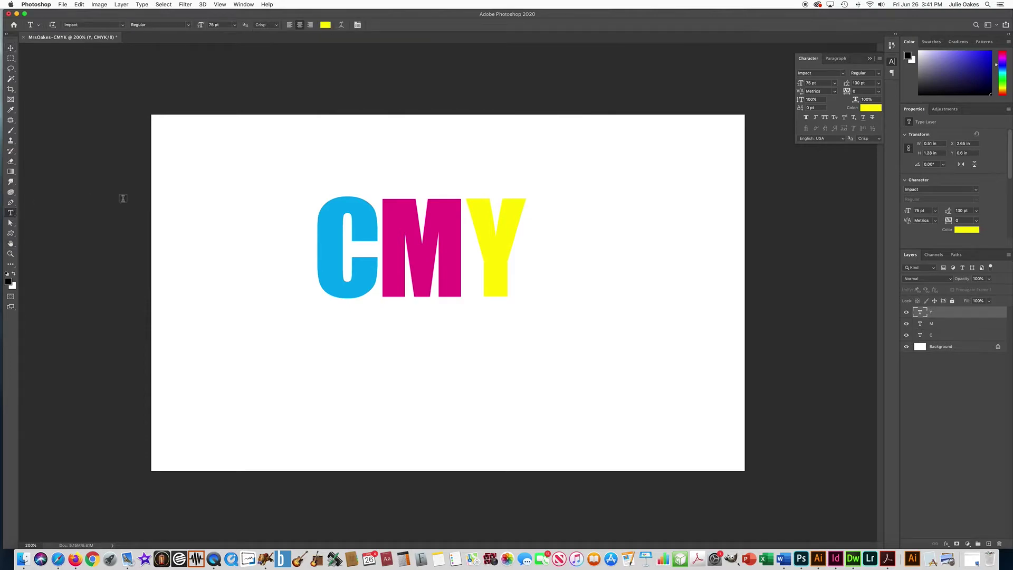
click(545, 294)
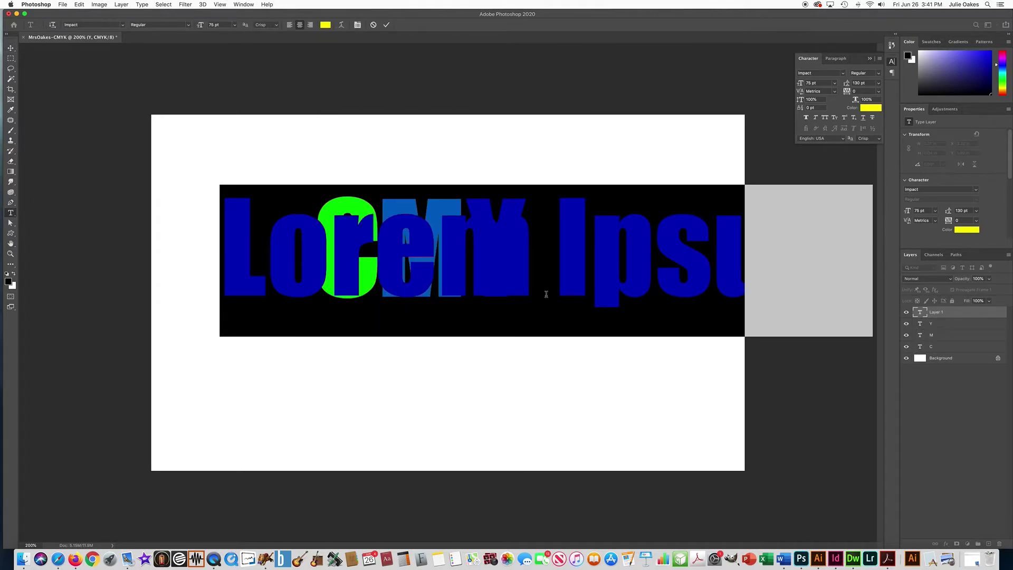
key(BackSpace)
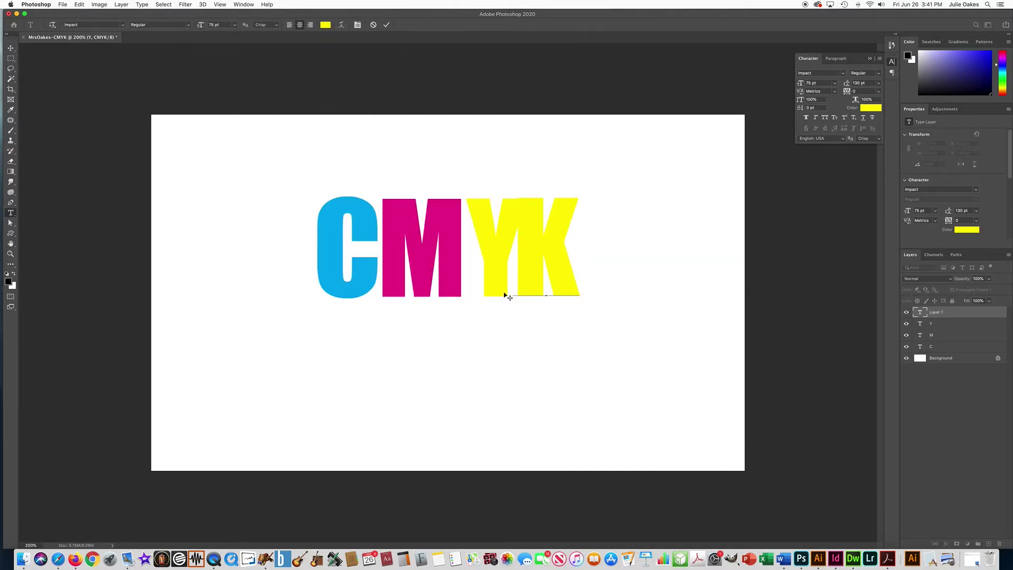
key(Escape)
key(v)
drag(543, 296, 555, 297)
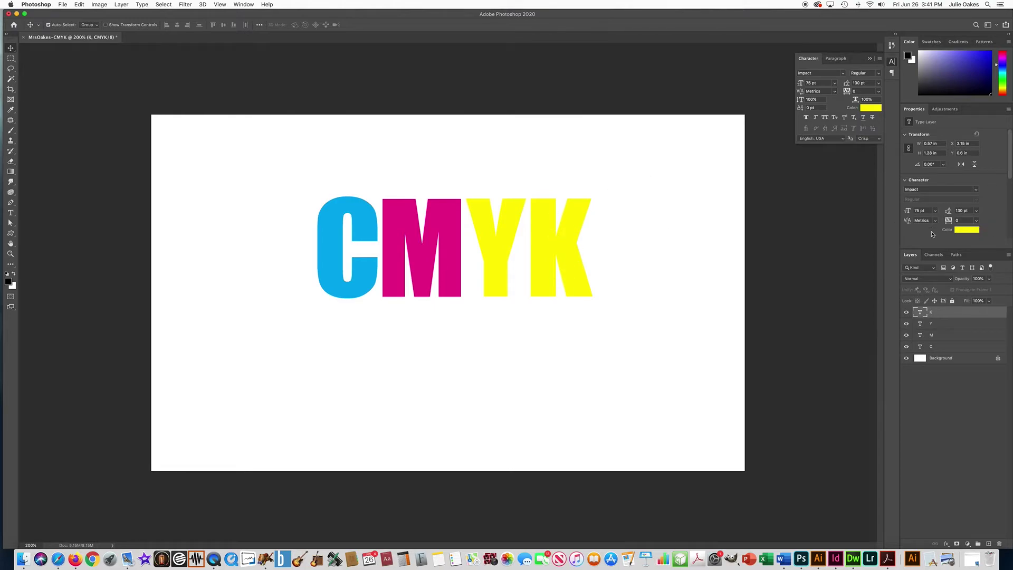
Color the letter K pure black by setting its yellow value to 0 and its black value to 100
click(964, 230)
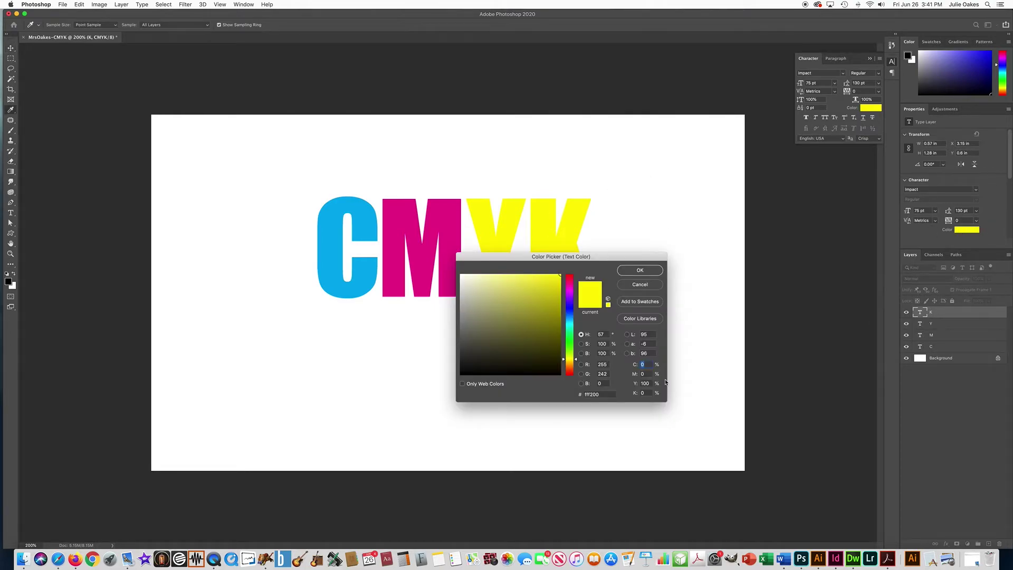
double_click(646, 383)
text(0)
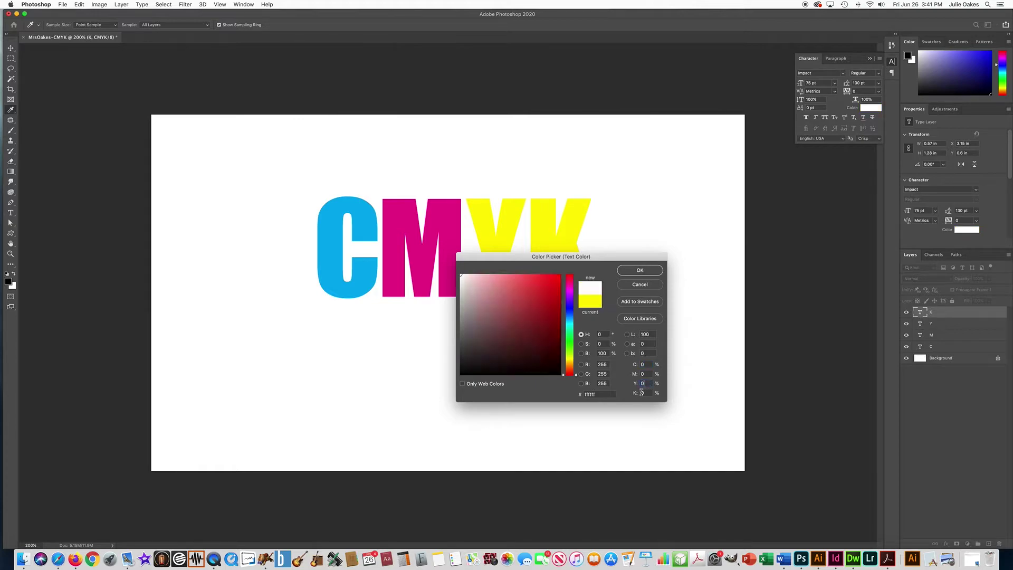
key(Tab)
text(100)
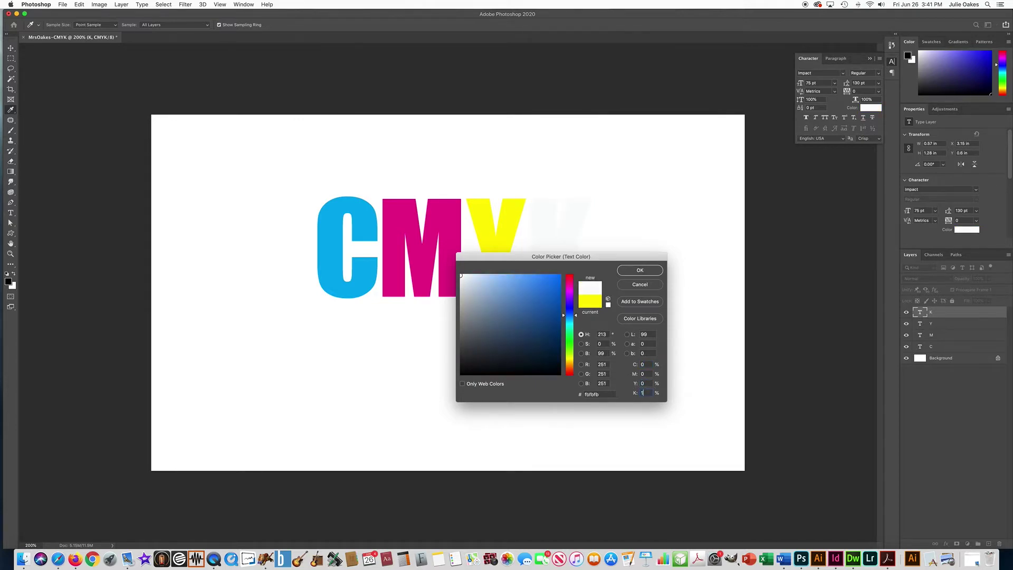
click(632, 270)
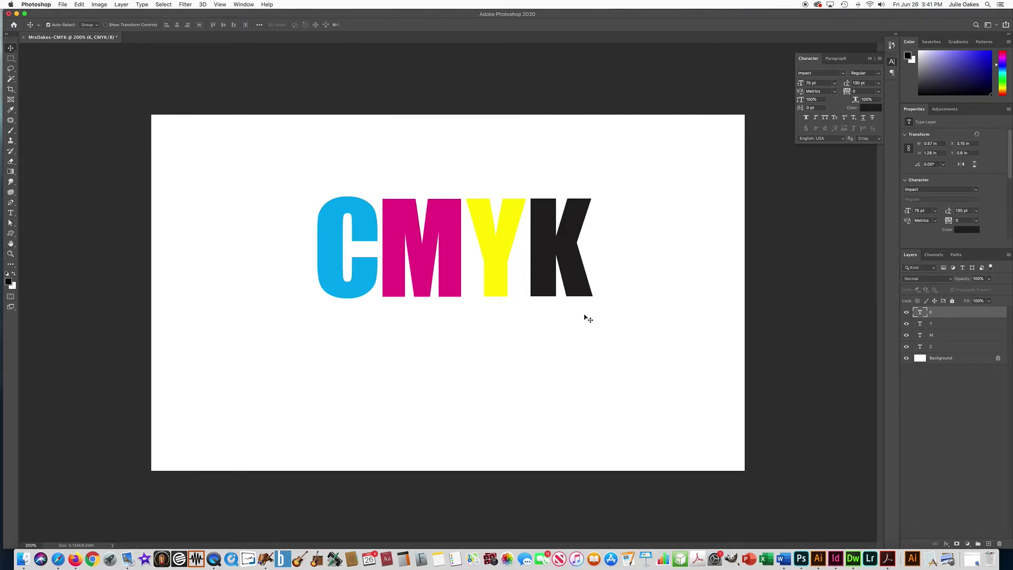
Add a separate text layer reading "Resolution: 300" below the CMYK letters
click(10, 213)
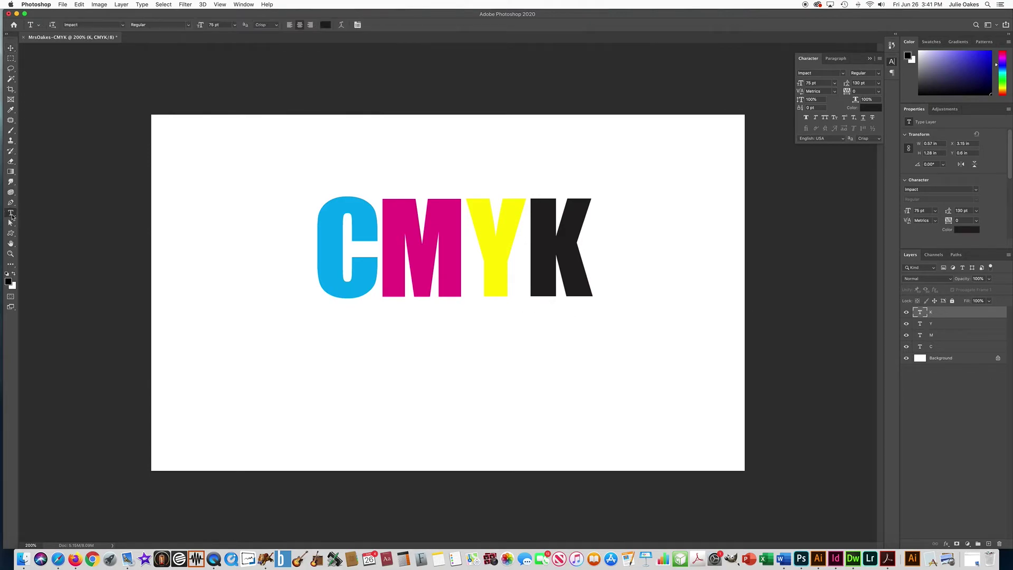
click(168, 363)
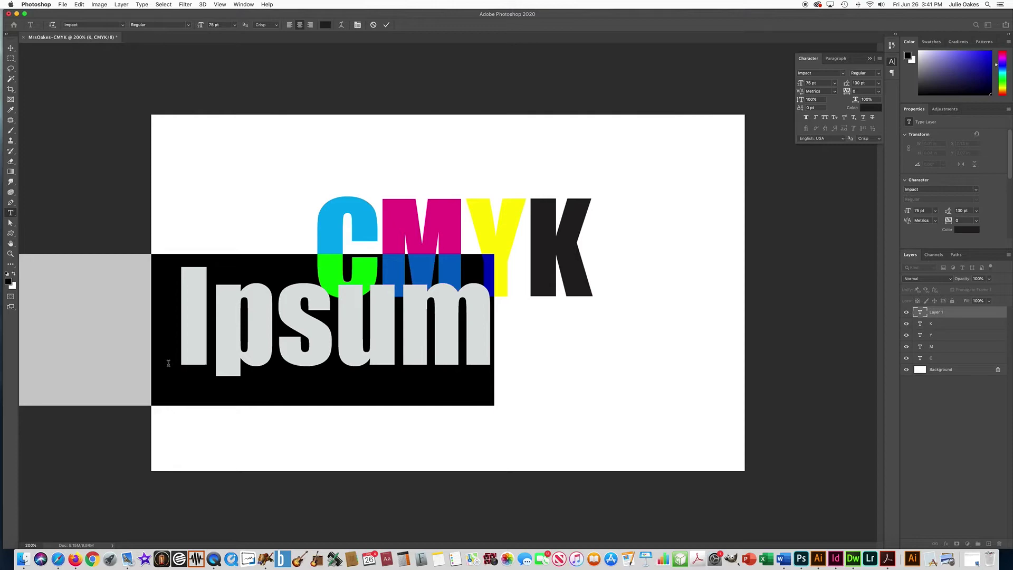
text(Resol)
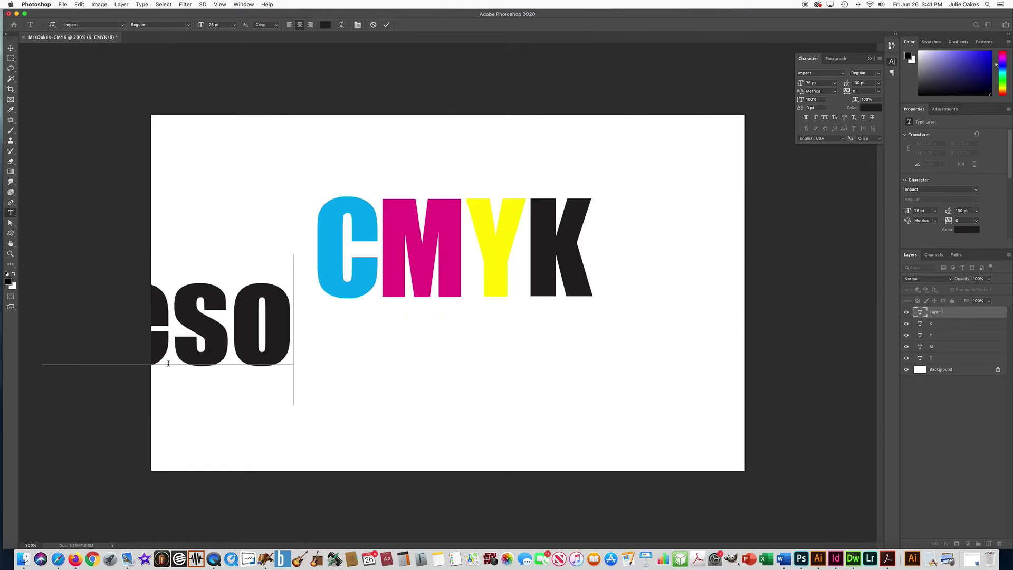
text(ution)
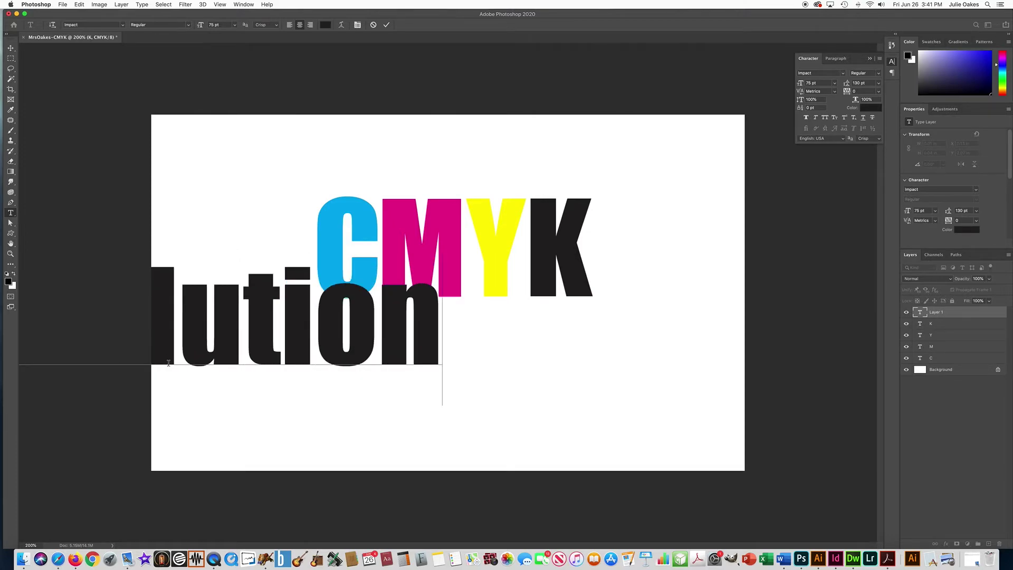
text(: 300)
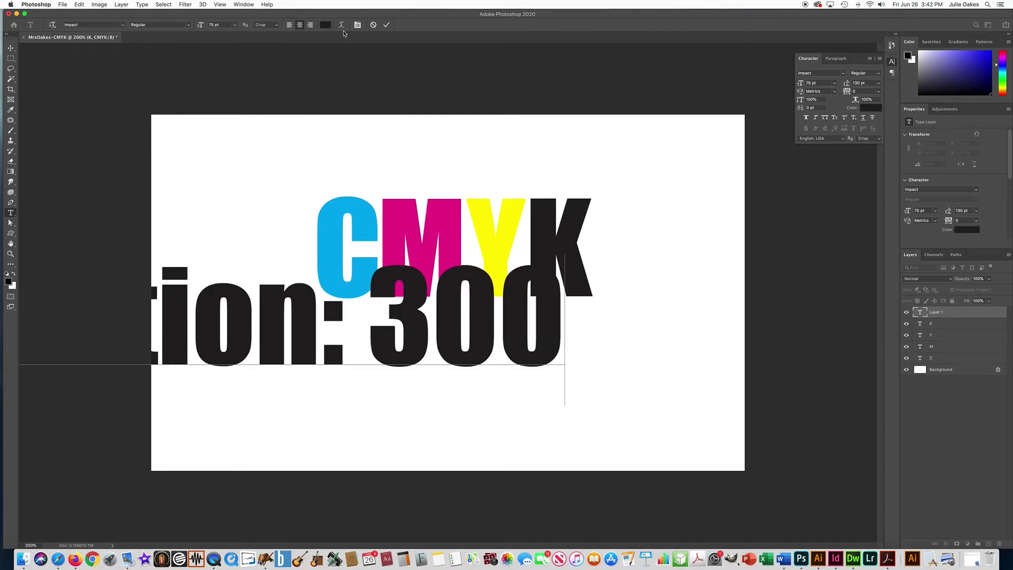
click(385, 27)
Set the resolution text to 30 pt and center it just beneath the CMYK letters
click(802, 82)
text(30)
key(Return)
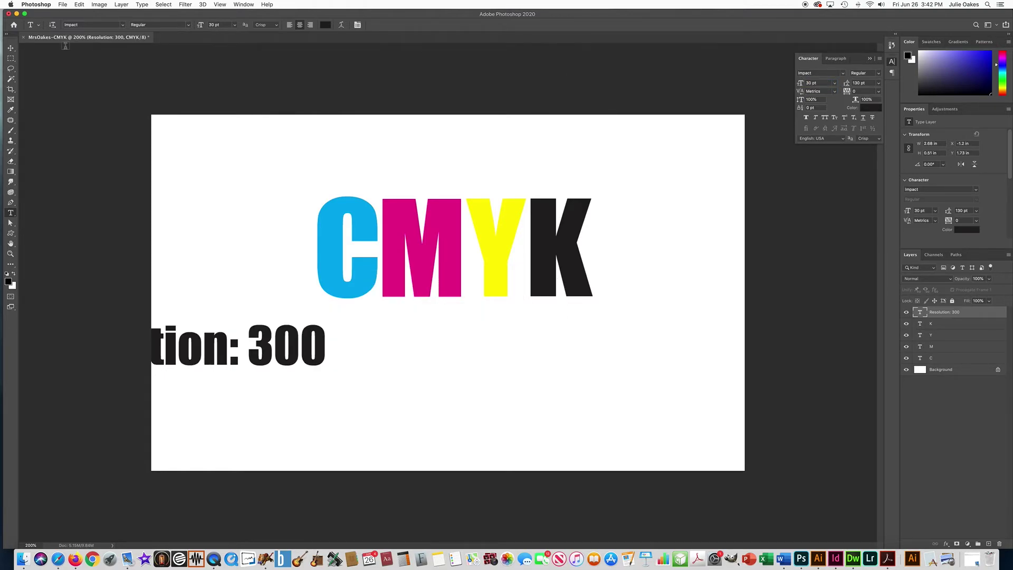
click(10, 48)
drag(271, 342, 551, 334)
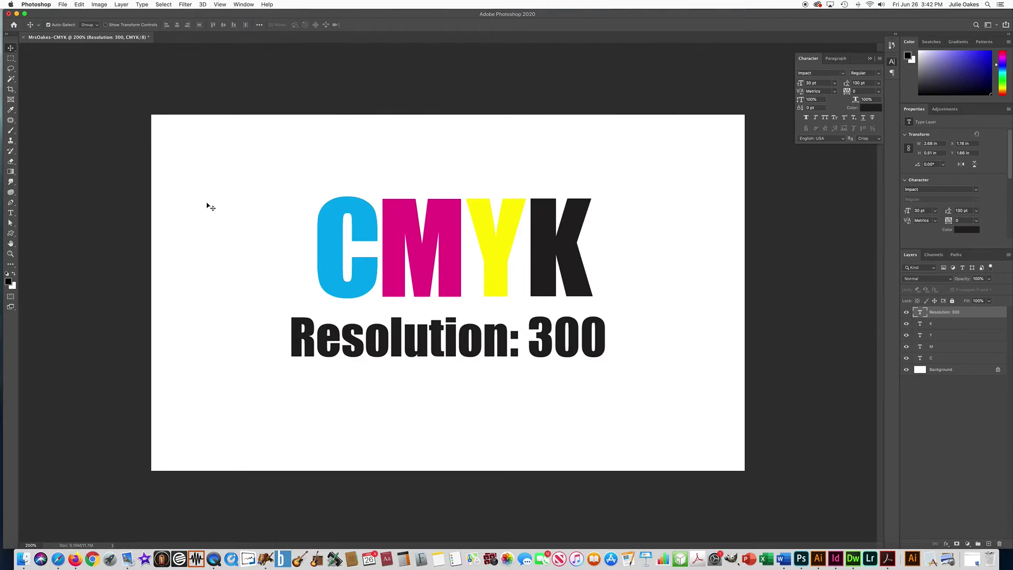
Add a separate text layer with the author's title and surname below the resolution line
click(11, 212)
click(492, 431)
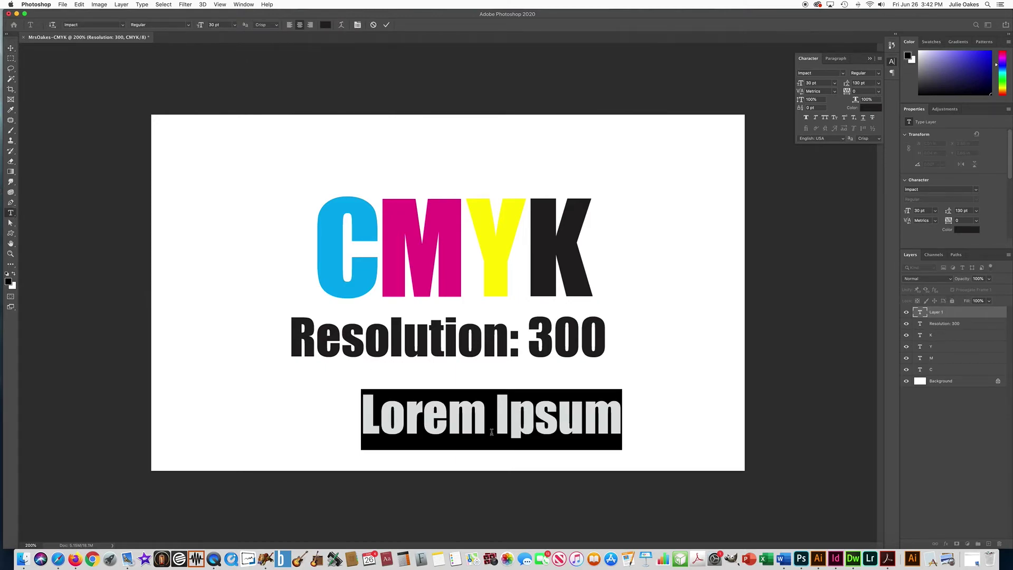
text(Juli)
key(BackSpace)
key(BackSpace)
key(BackSpace)
key(BackSpace)
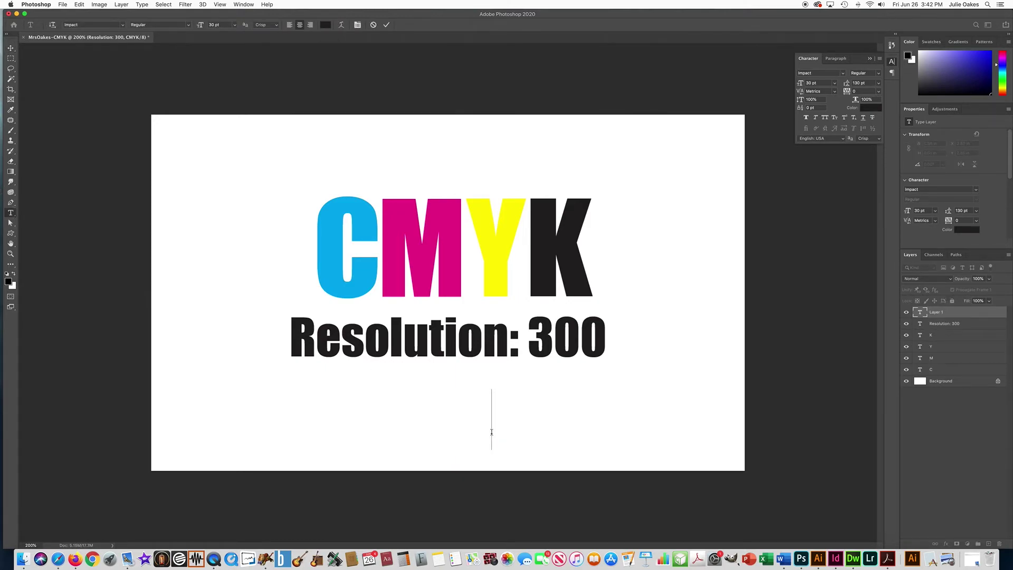
text(Mrs. Oakes)
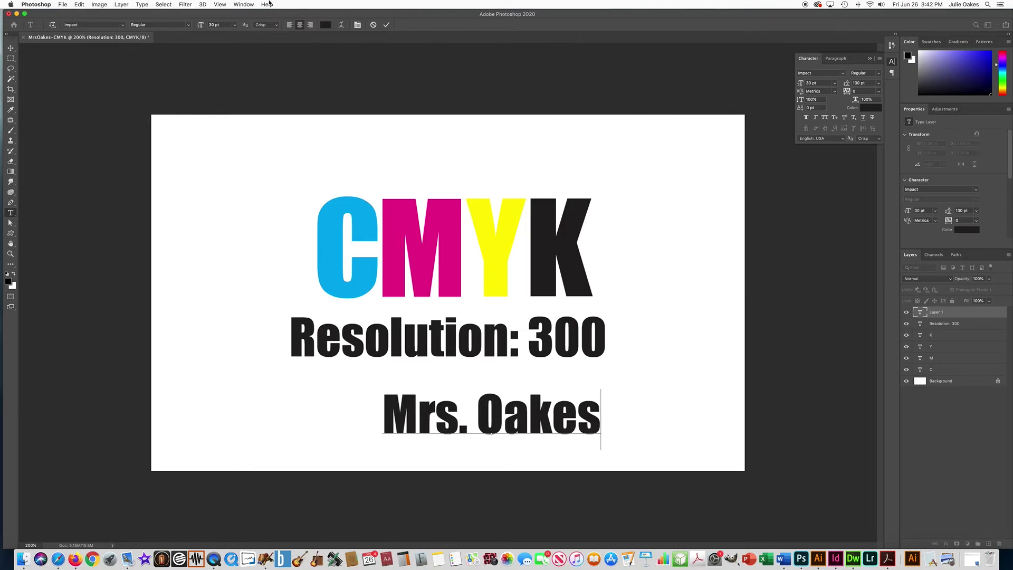
click(386, 24)
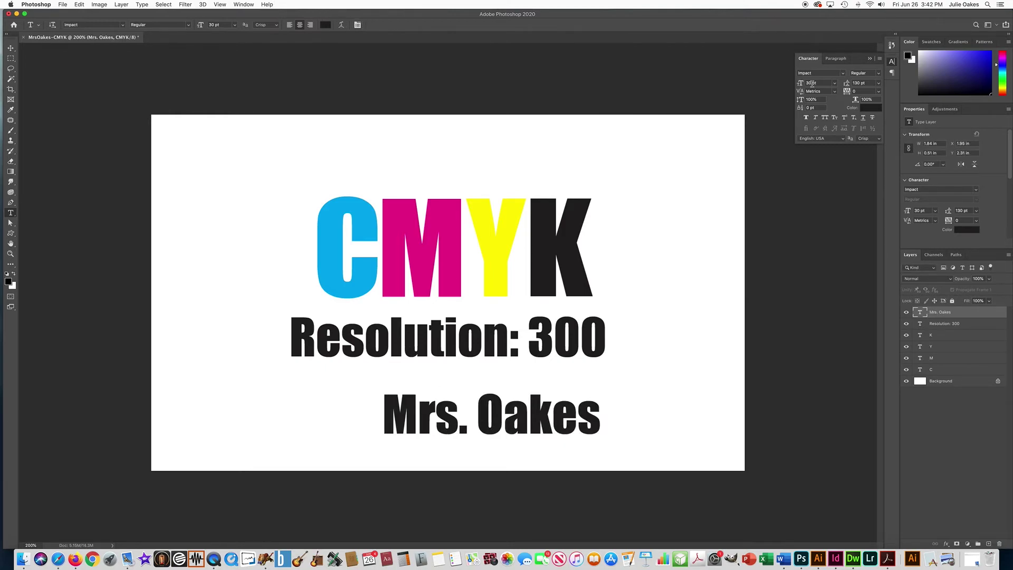
Reduce the author's name text to 15 pt and move it into the canvas's lower-right corner
click(832, 85)
click(795, 84)
text(15)
key(Return)
click(10, 48)
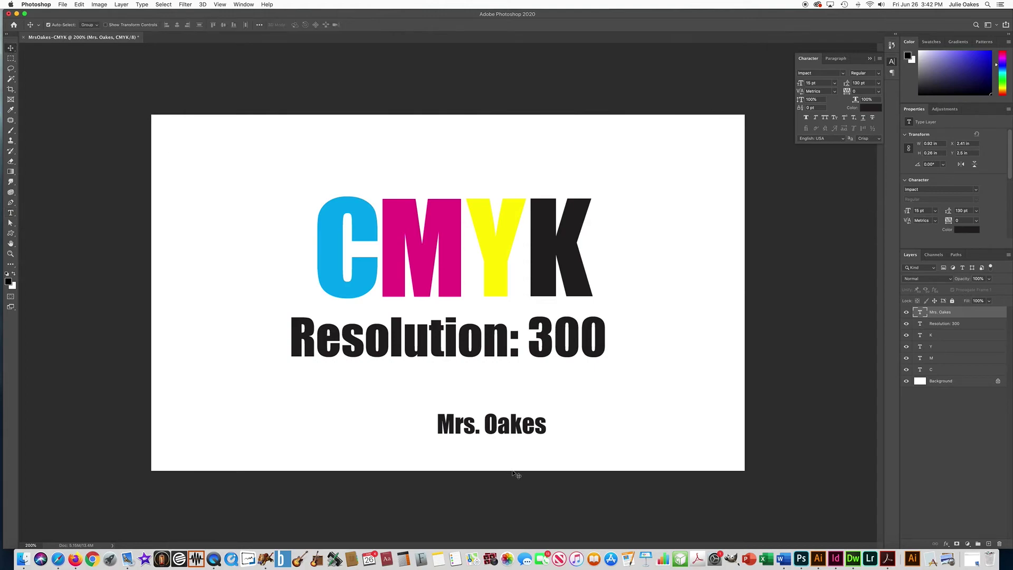
drag(515, 434, 702, 461)
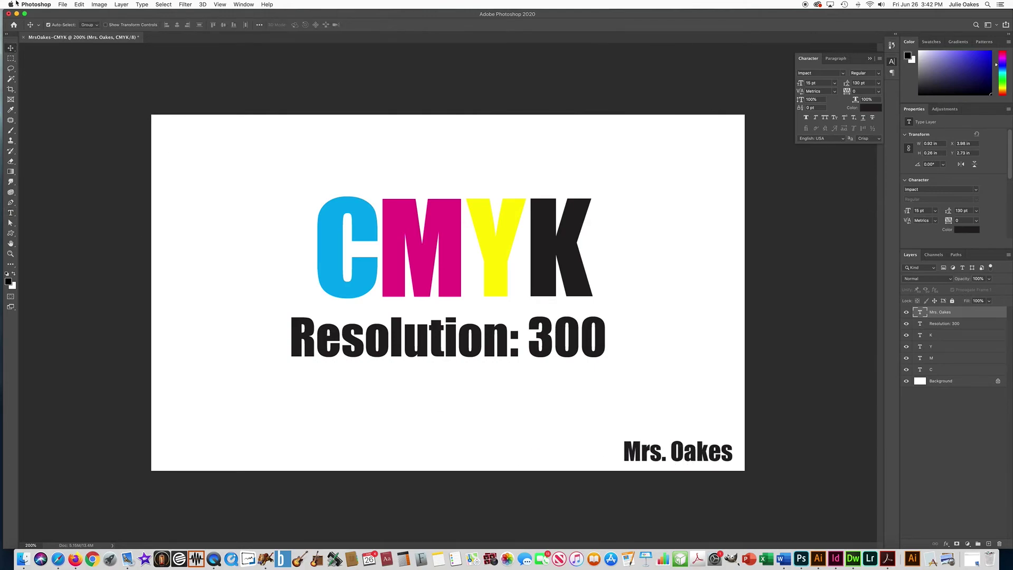
Save a JPEG copy of the document to the Desktop at medium quality 7, replacing the existing file
click(64, 5)
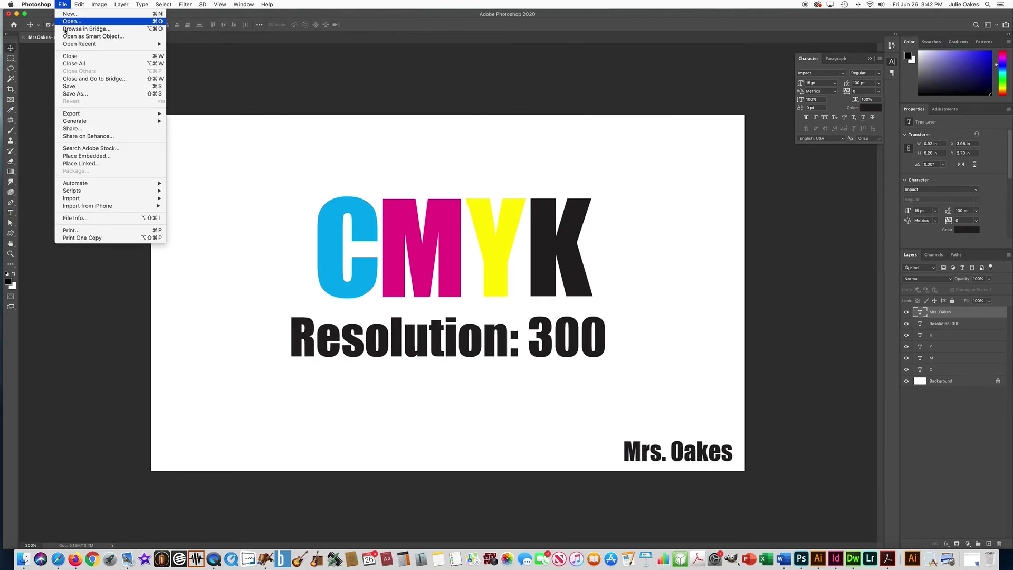
click(73, 94)
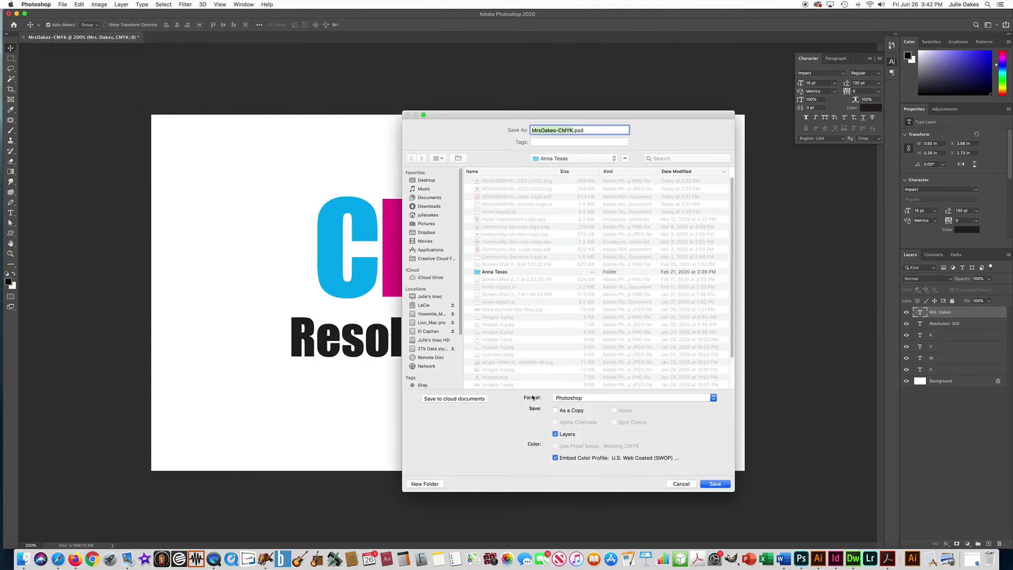
click(568, 399)
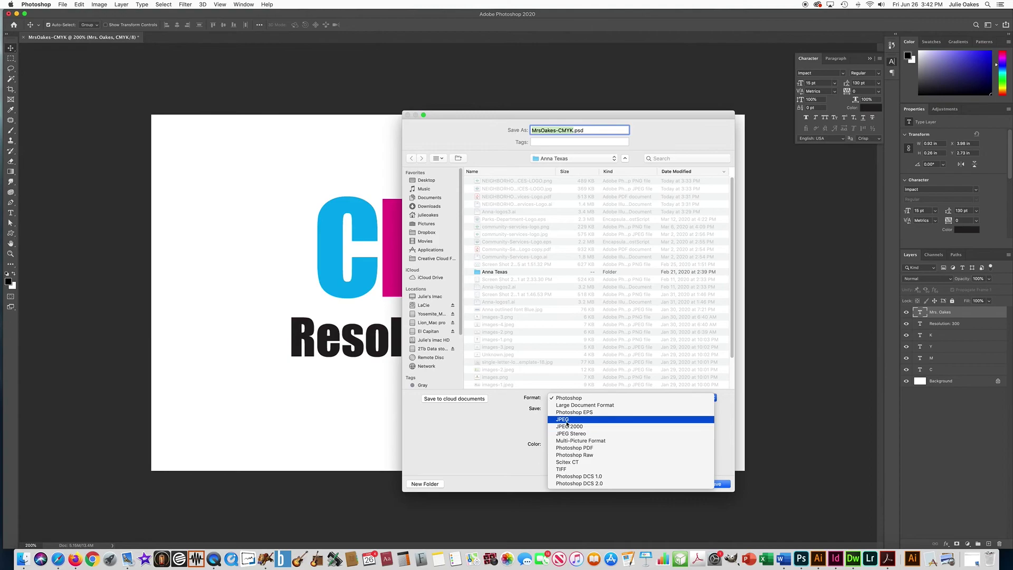
click(566, 420)
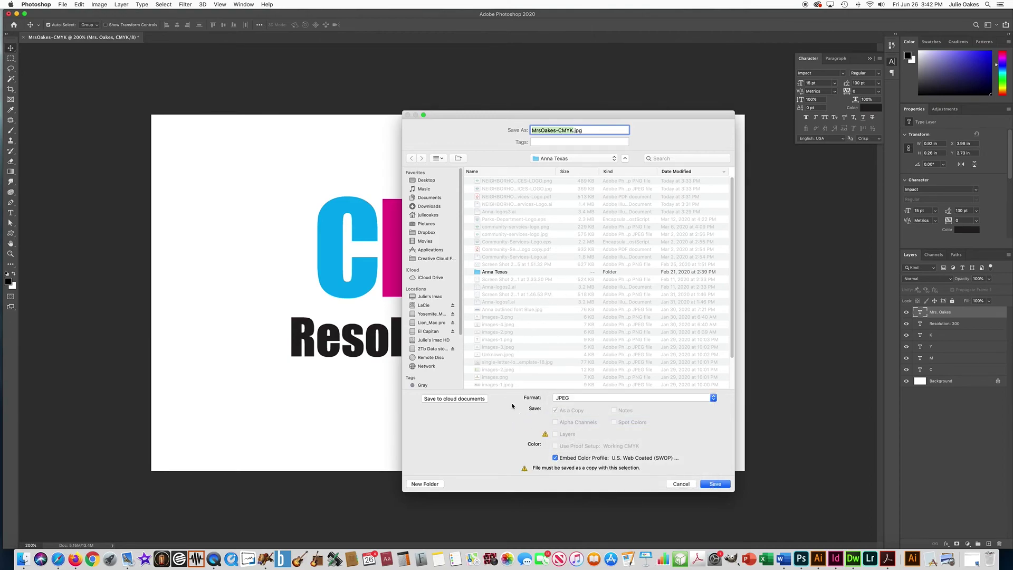
click(585, 161)
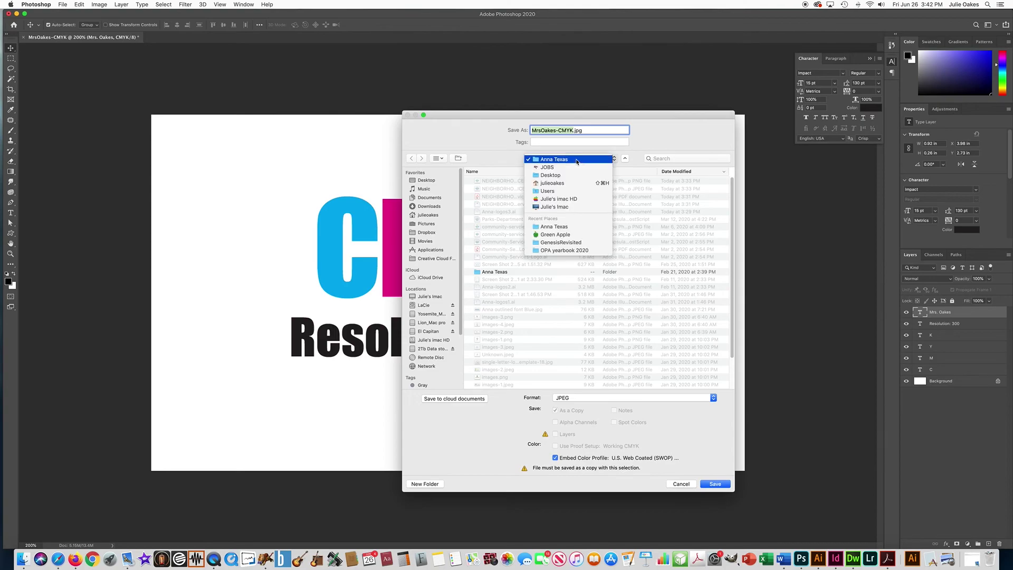
click(564, 177)
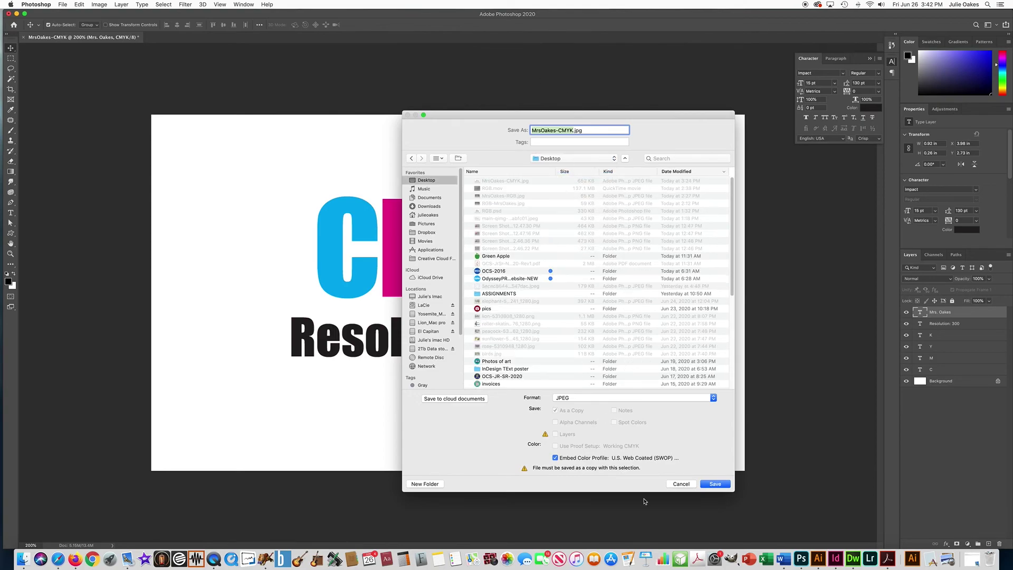
click(715, 485)
click(613, 166)
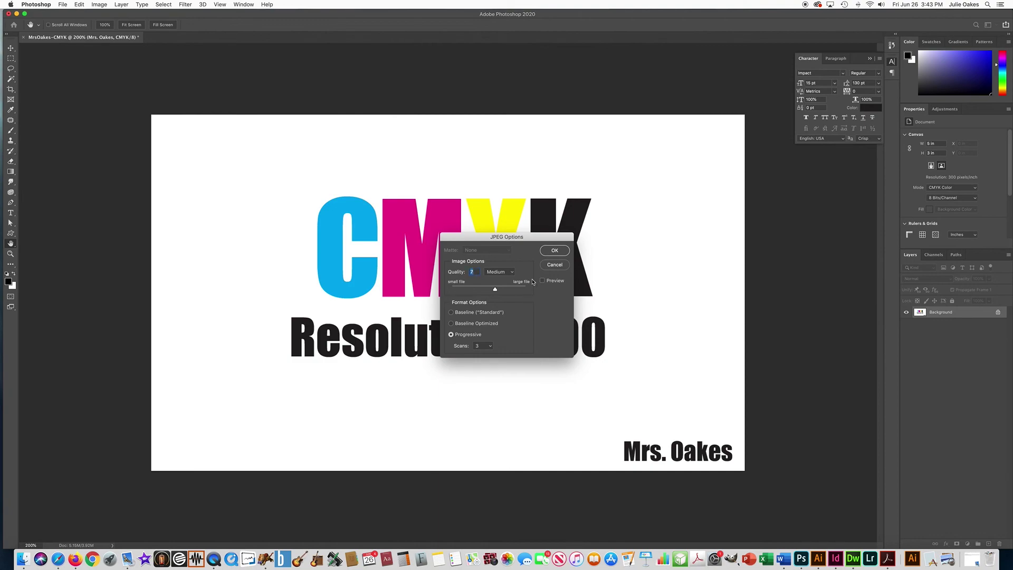
click(564, 253)
Close the CMYK document
click(24, 37)
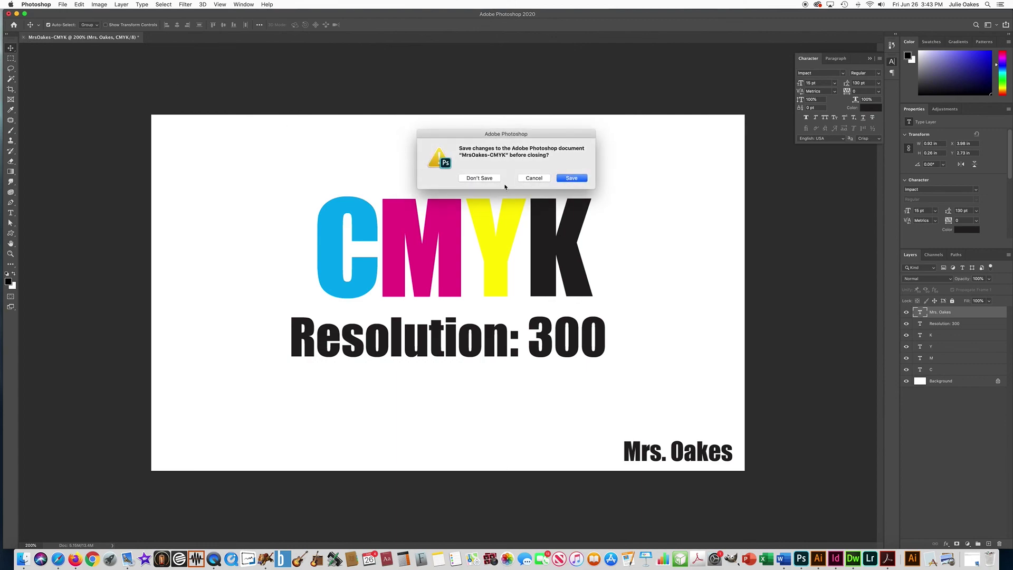